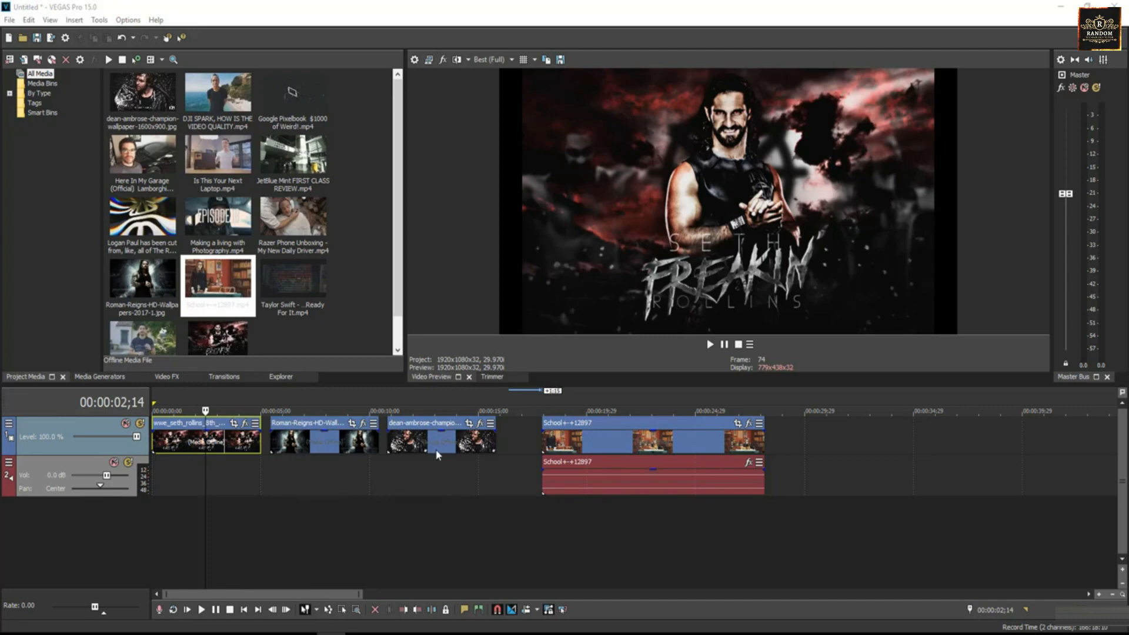
Nudge the dean-ambrose clip later, preview each clip, then slide Roman-Reigns toward Seth Rollins
drag(435, 438, 442, 443)
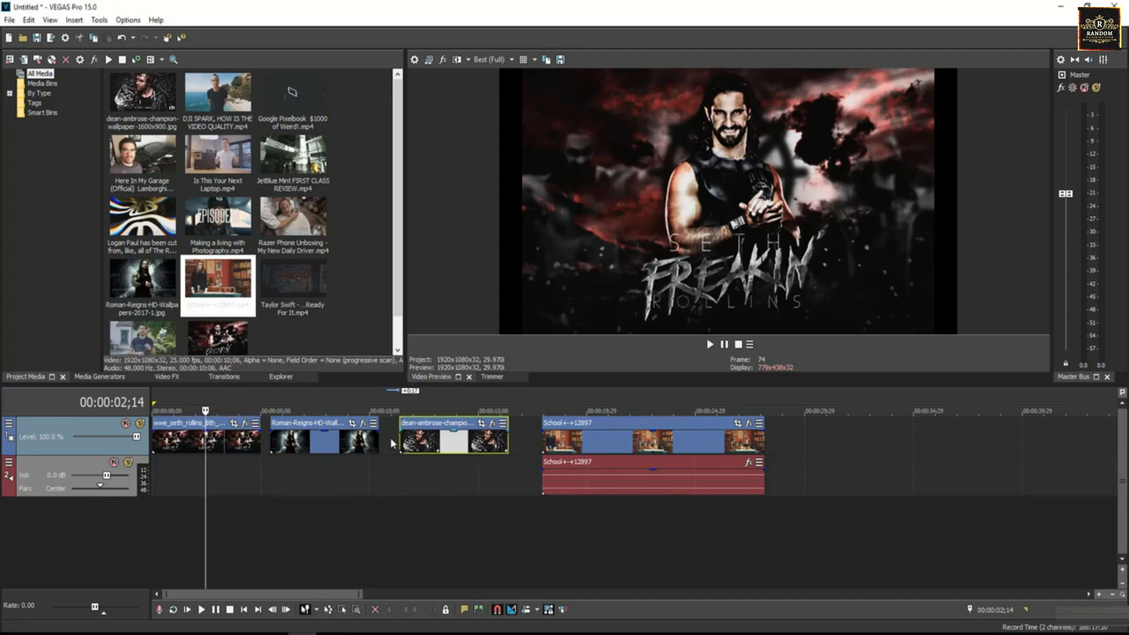
click(314, 444)
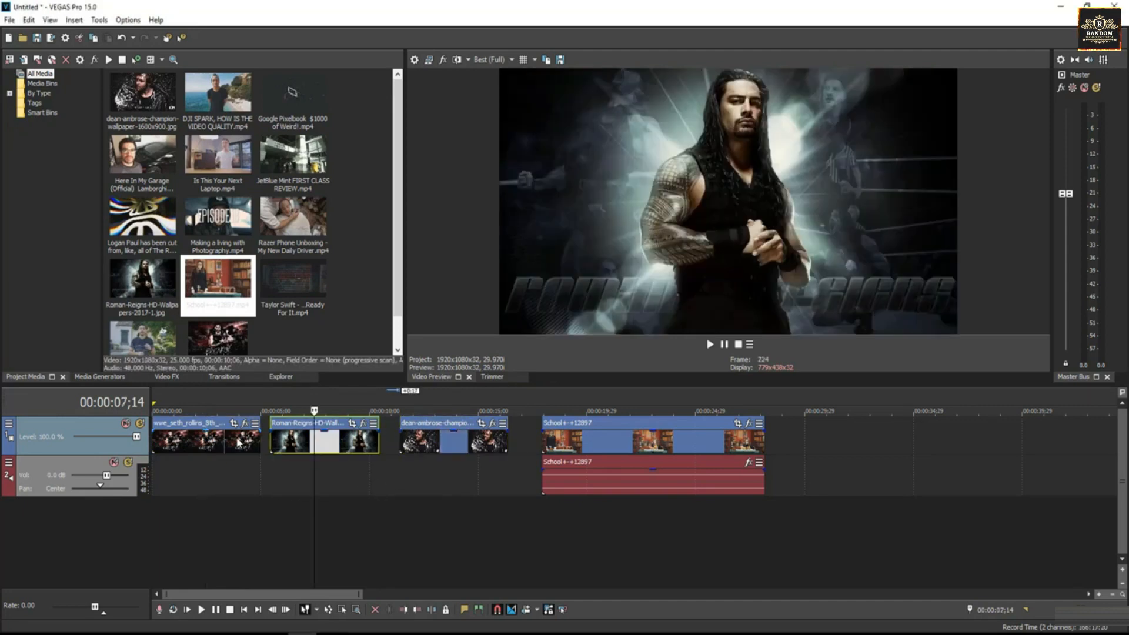
click(237, 444)
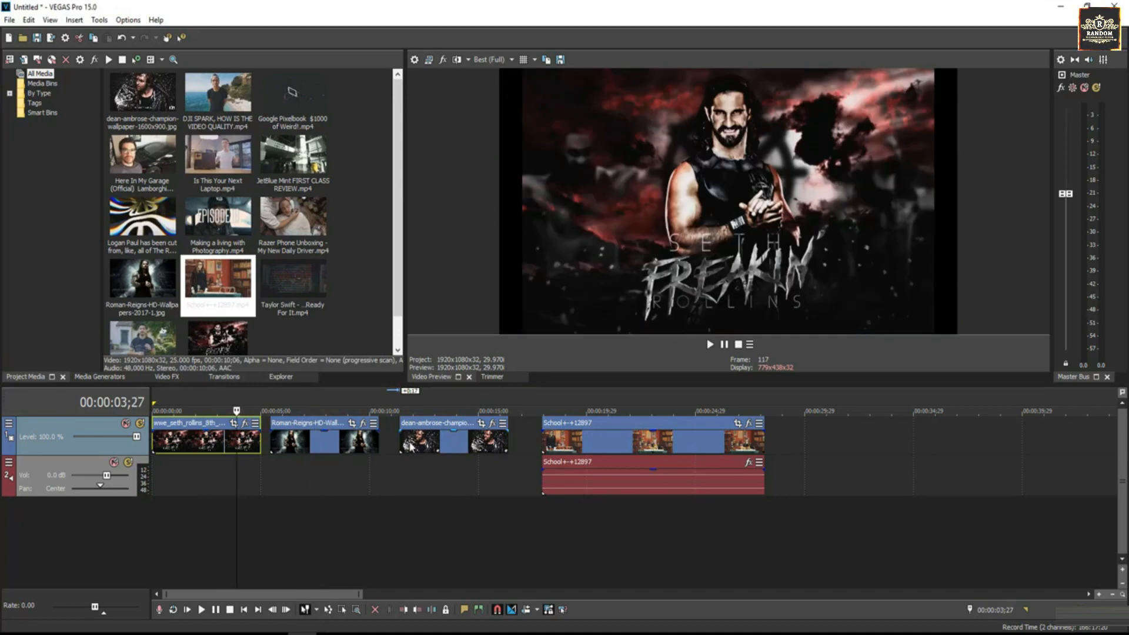
click(419, 444)
click(601, 442)
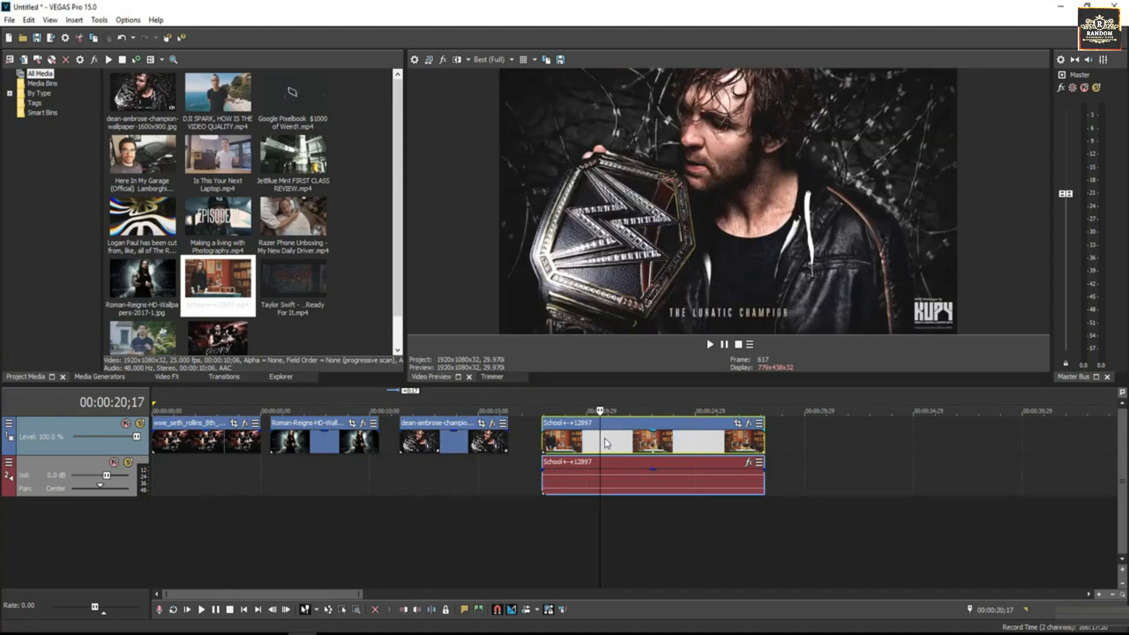
drag(297, 447, 288, 450)
Play the join between the Seth Rollins and Roman-Reigns clips from just before it
click(248, 444)
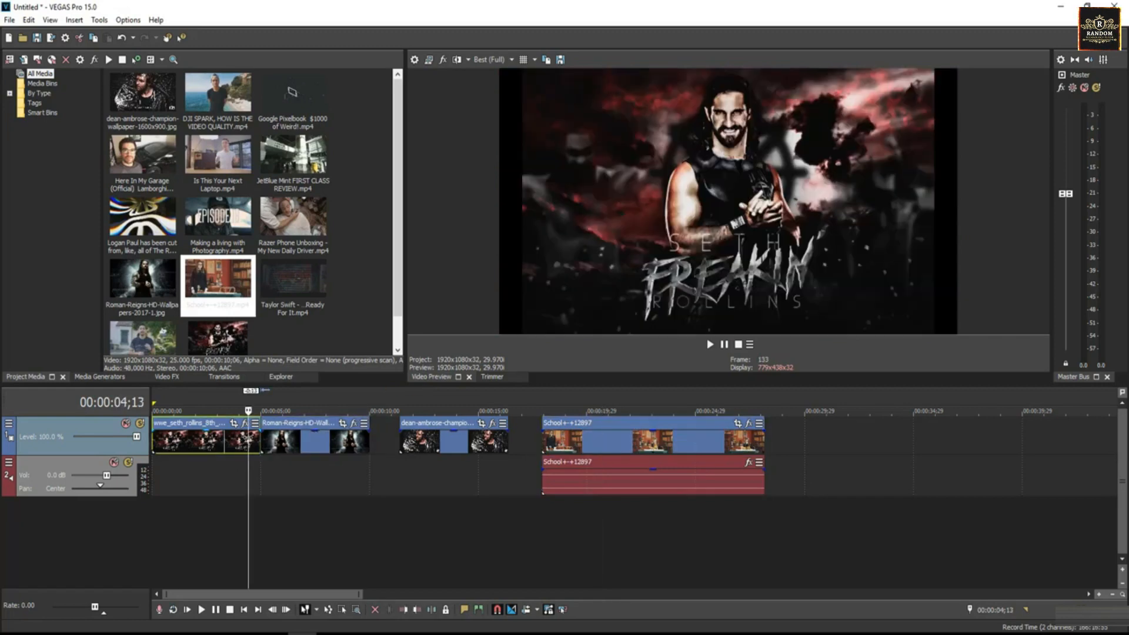
key(space)
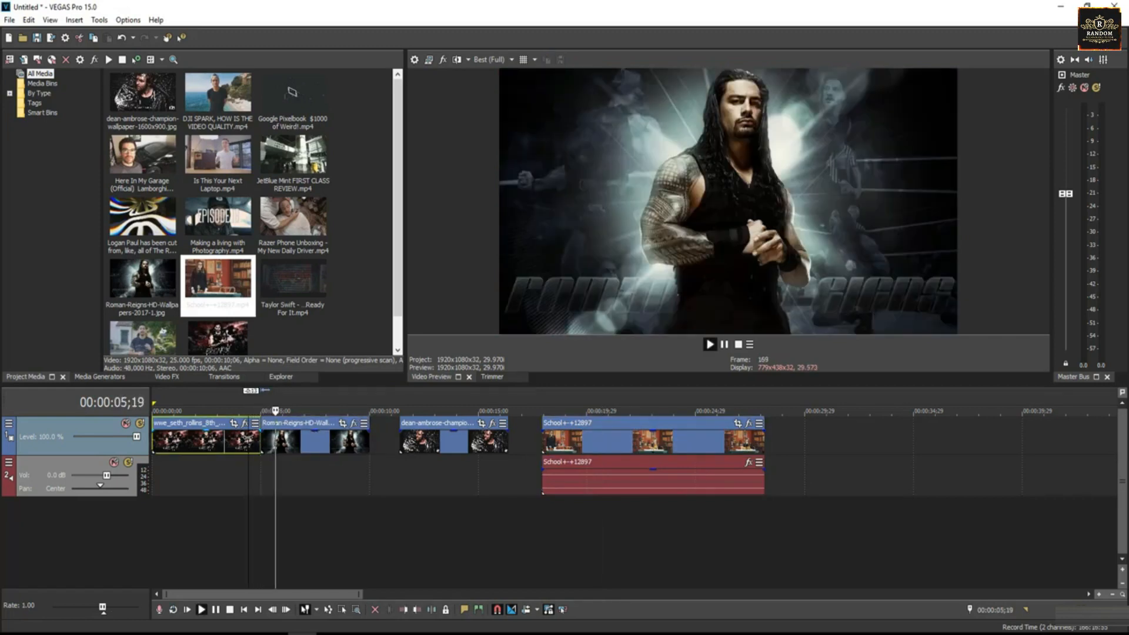
click(227, 438)
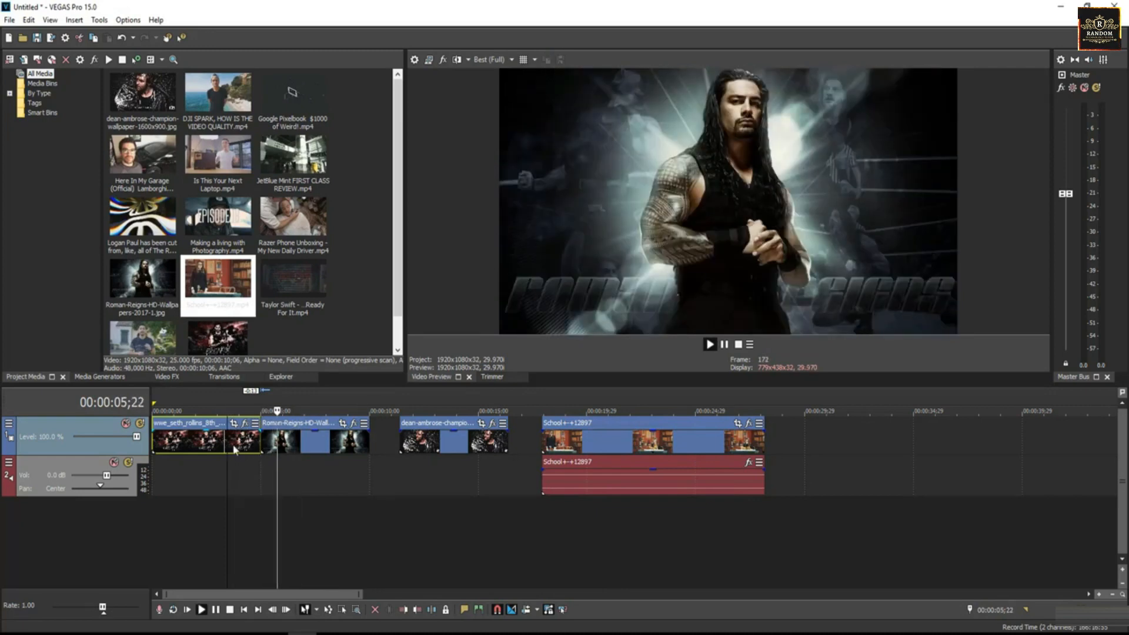
key(space)
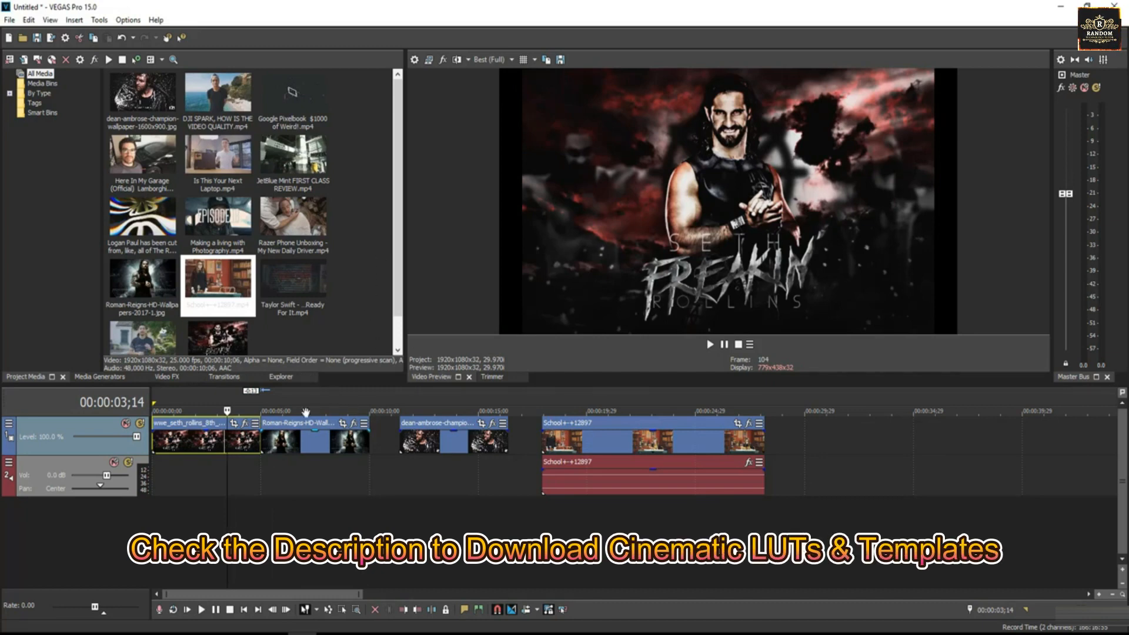
Recheck the crossfade by stepping between the Roman-Reigns and Seth Rollins clips
click(289, 445)
click(239, 445)
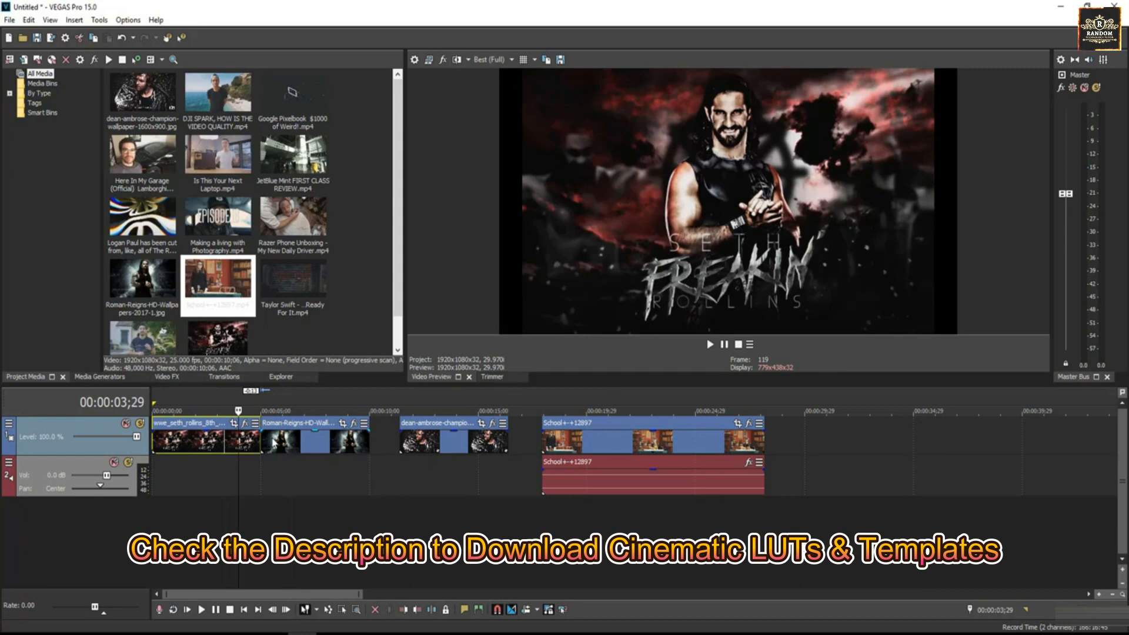
key(space)
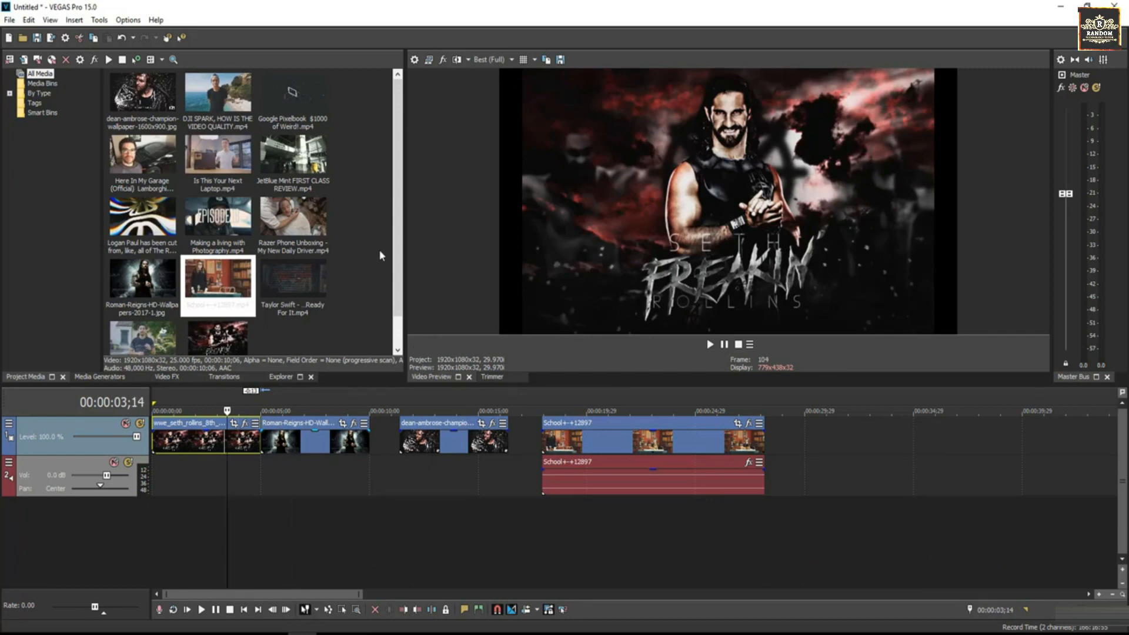
click(290, 446)
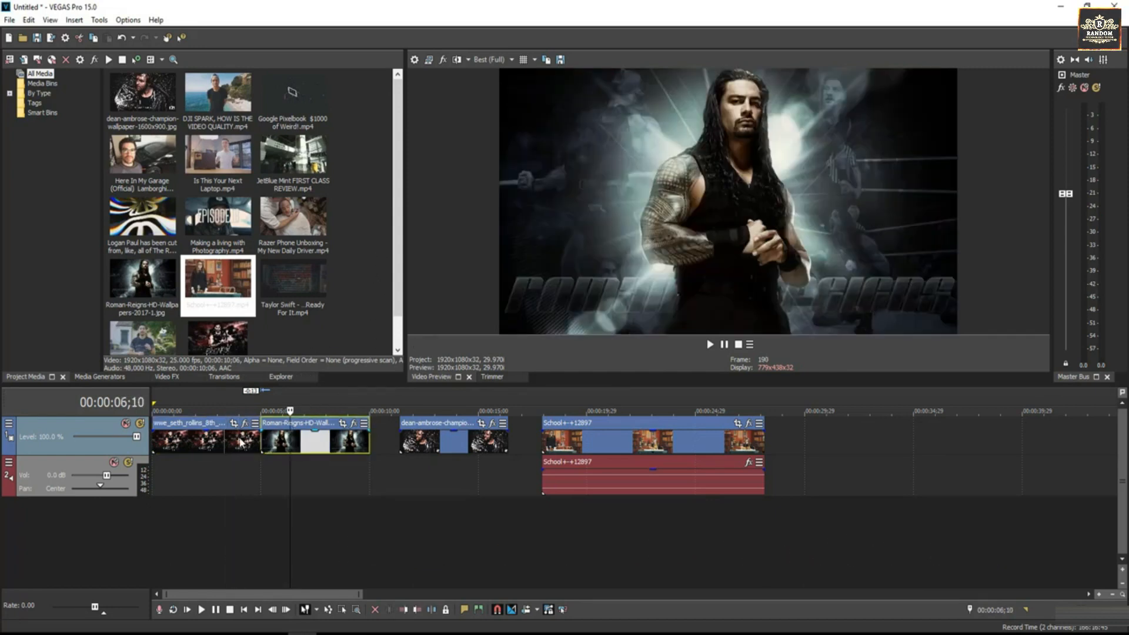
click(239, 444)
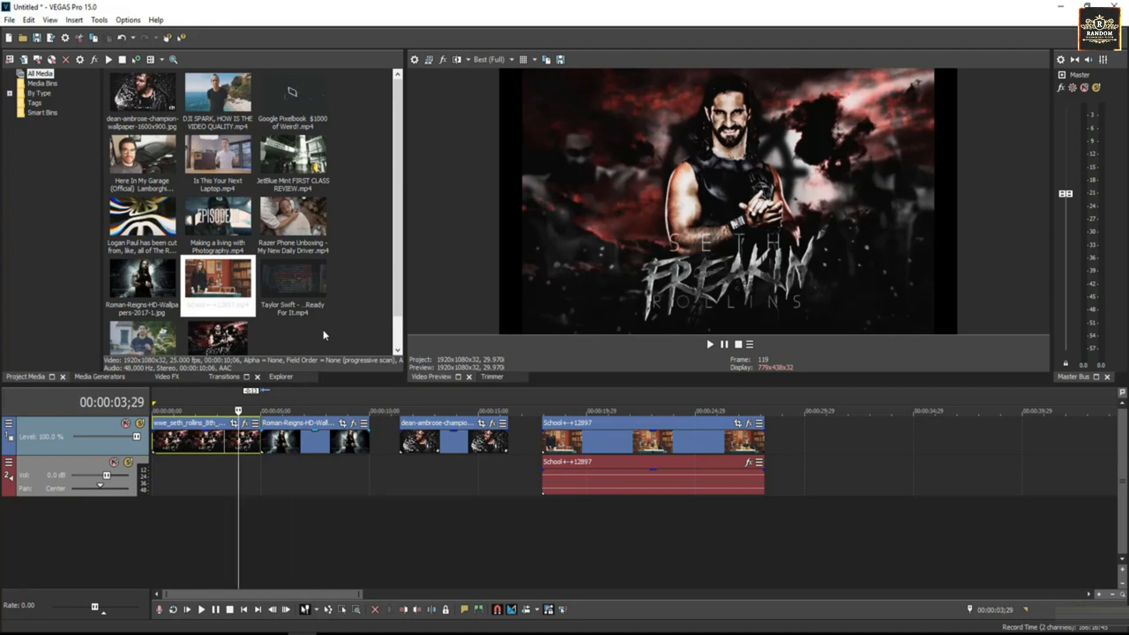
Open the Transitions list and expand the full All category
click(219, 378)
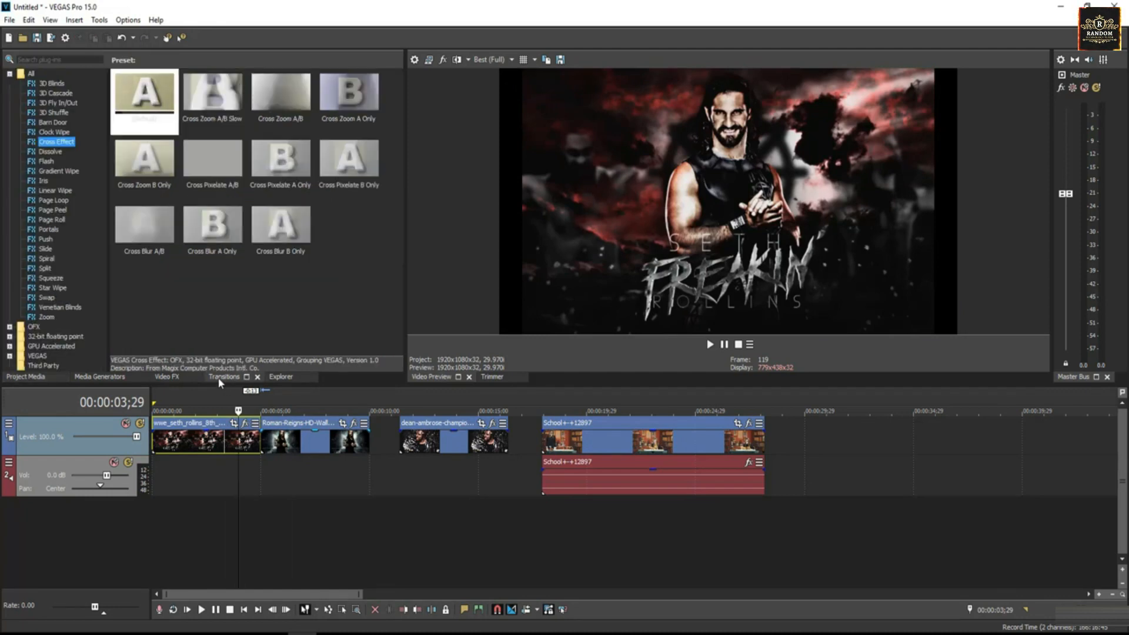
click(10, 75)
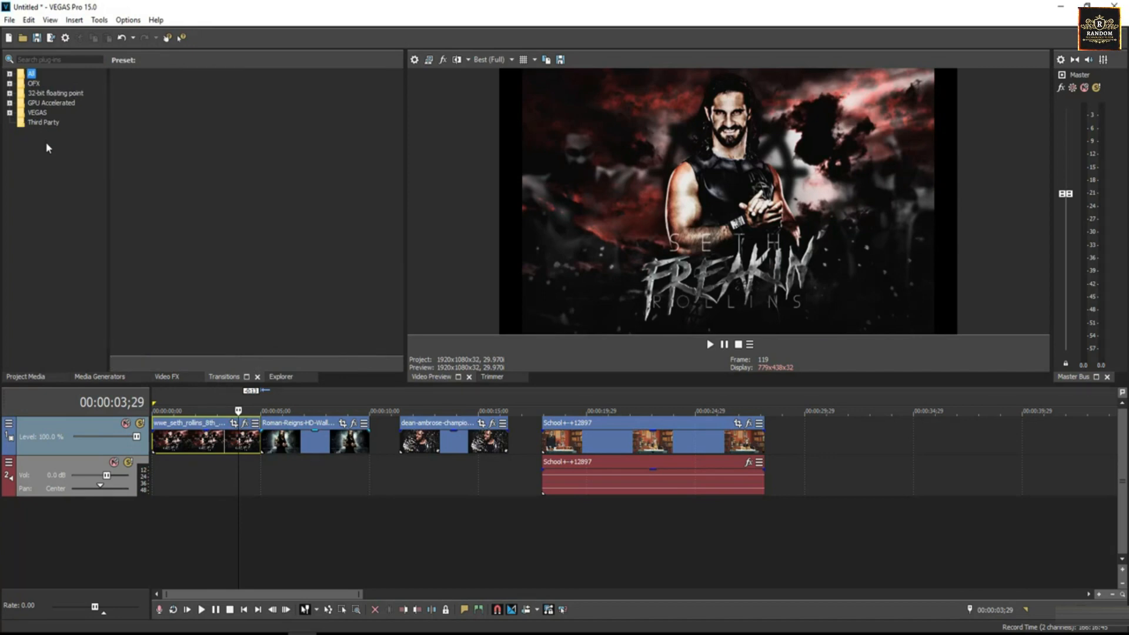
click(10, 75)
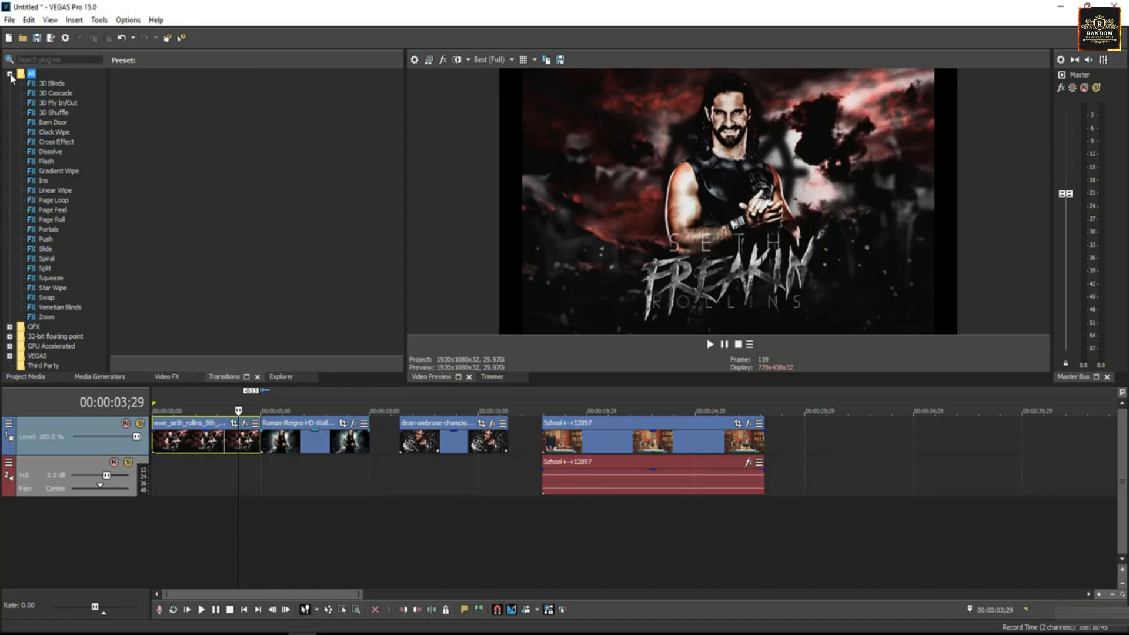
click(9, 74)
click(9, 75)
Browse 3D Blinds, Clock Wipe, Flash, Page Loop and Slide, finishing on Cross Effect
click(48, 82)
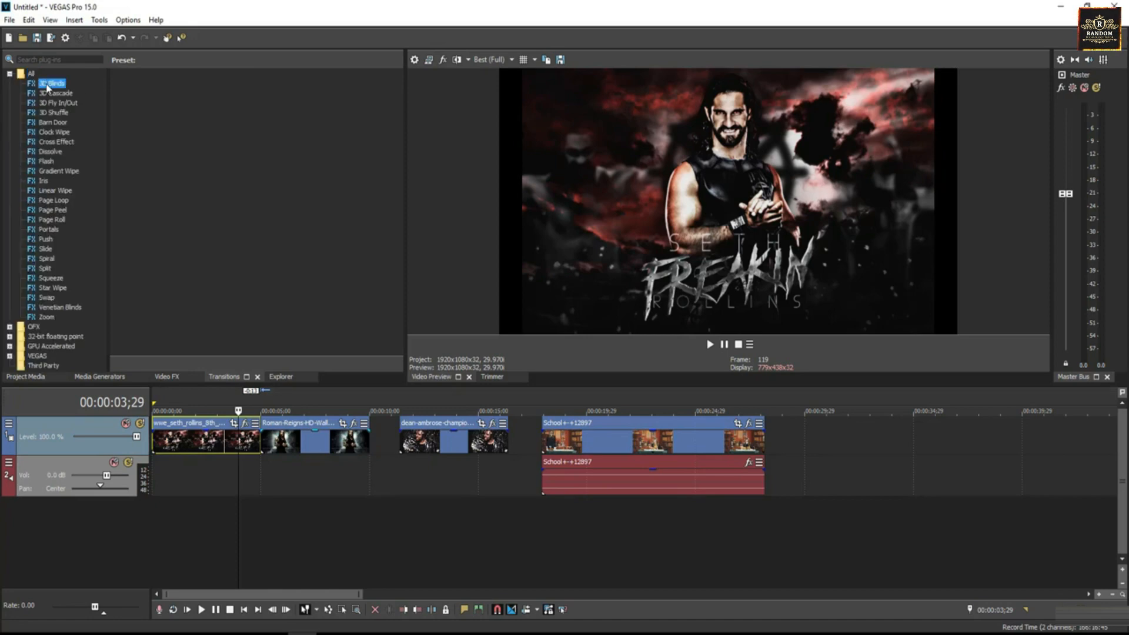
click(52, 133)
click(47, 161)
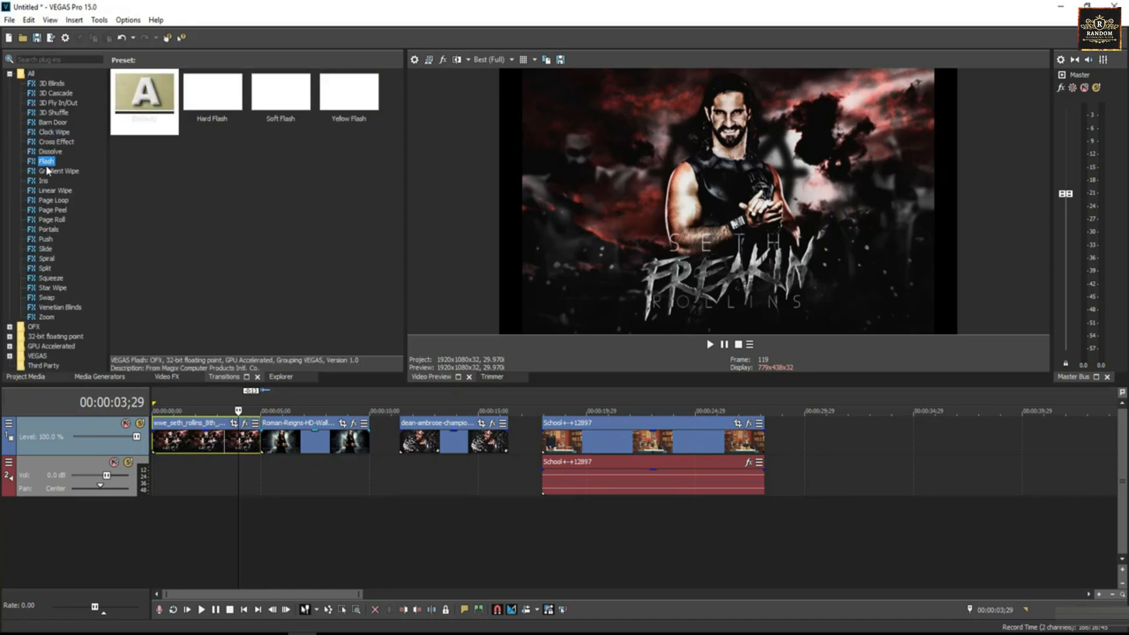
click(47, 202)
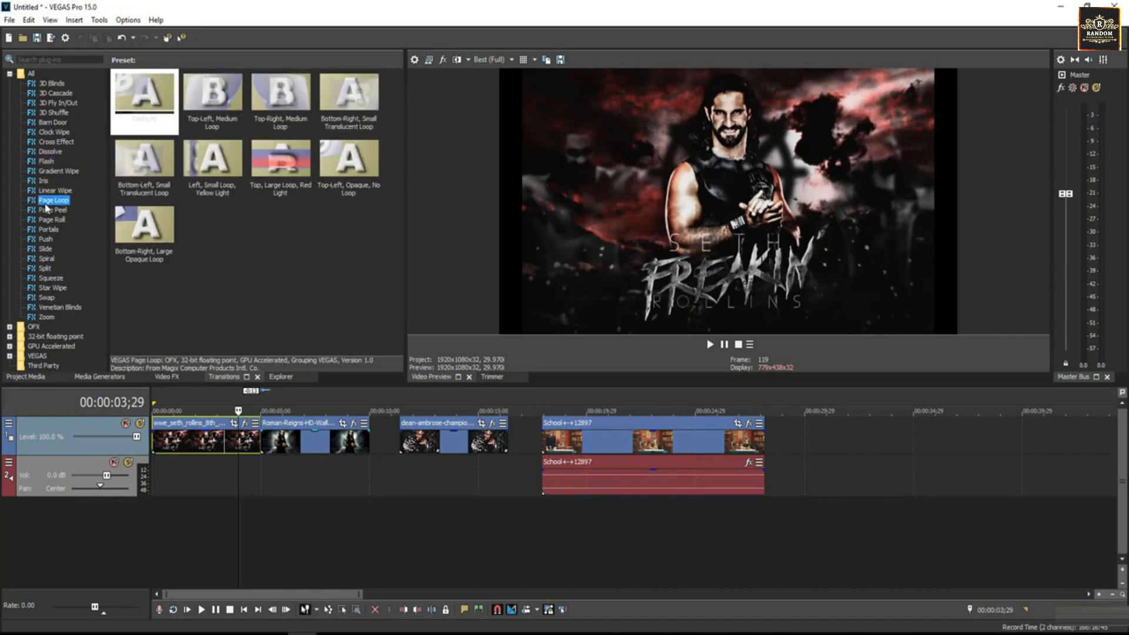
click(46, 249)
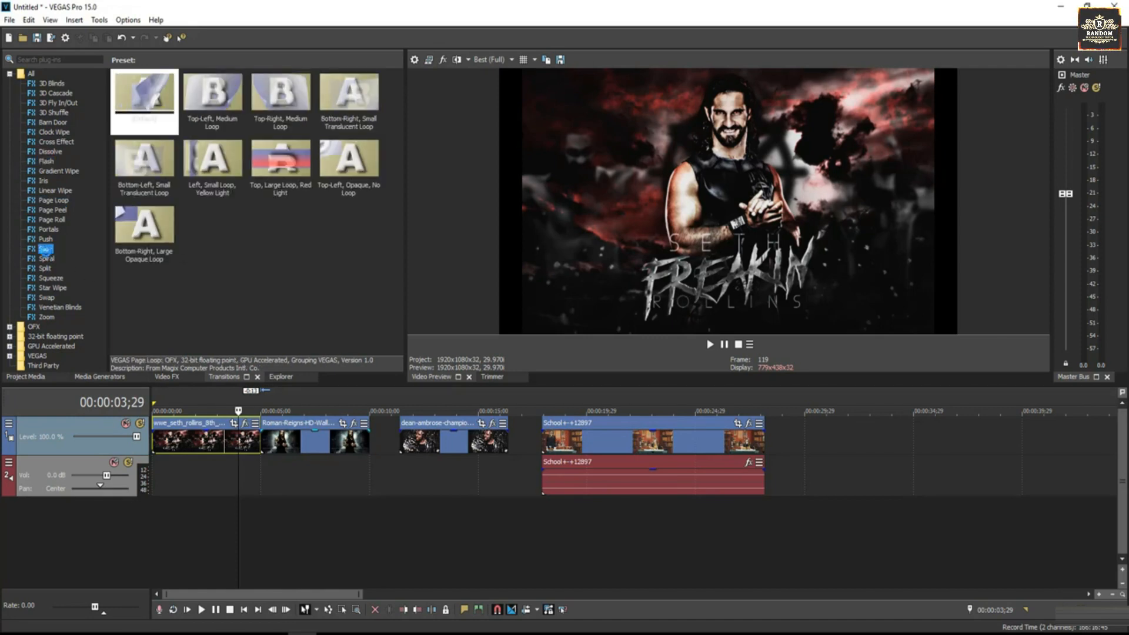
click(52, 142)
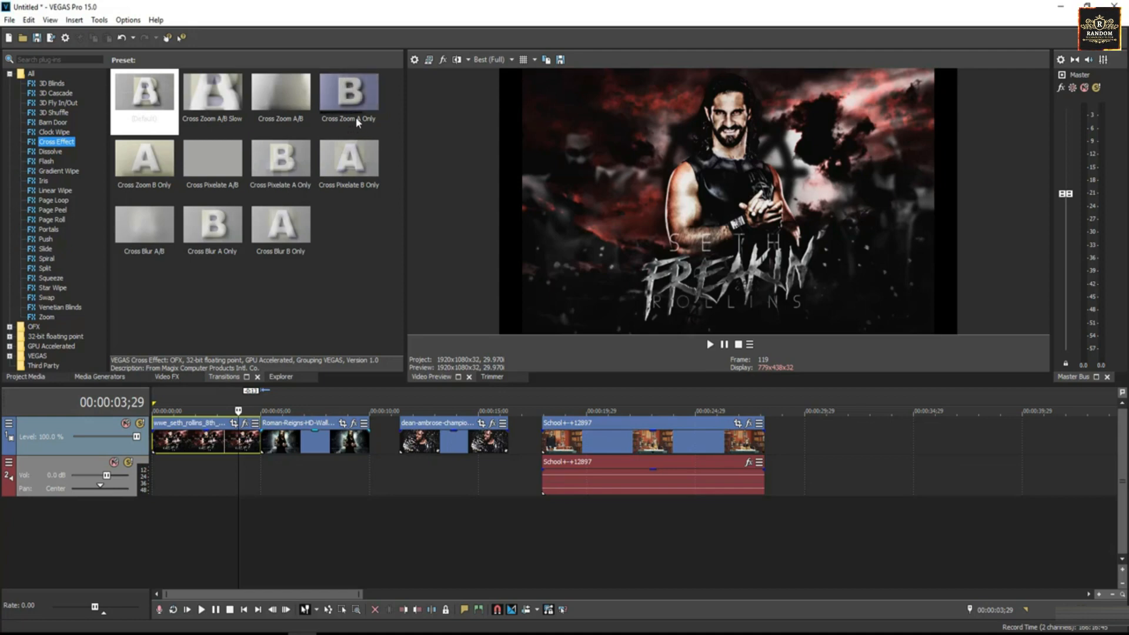
Drop the Cross Zoom A Only preset onto the Seth Rollins–Roman-Reigns join
drag(345, 99, 317, 263)
drag(276, 369, 261, 443)
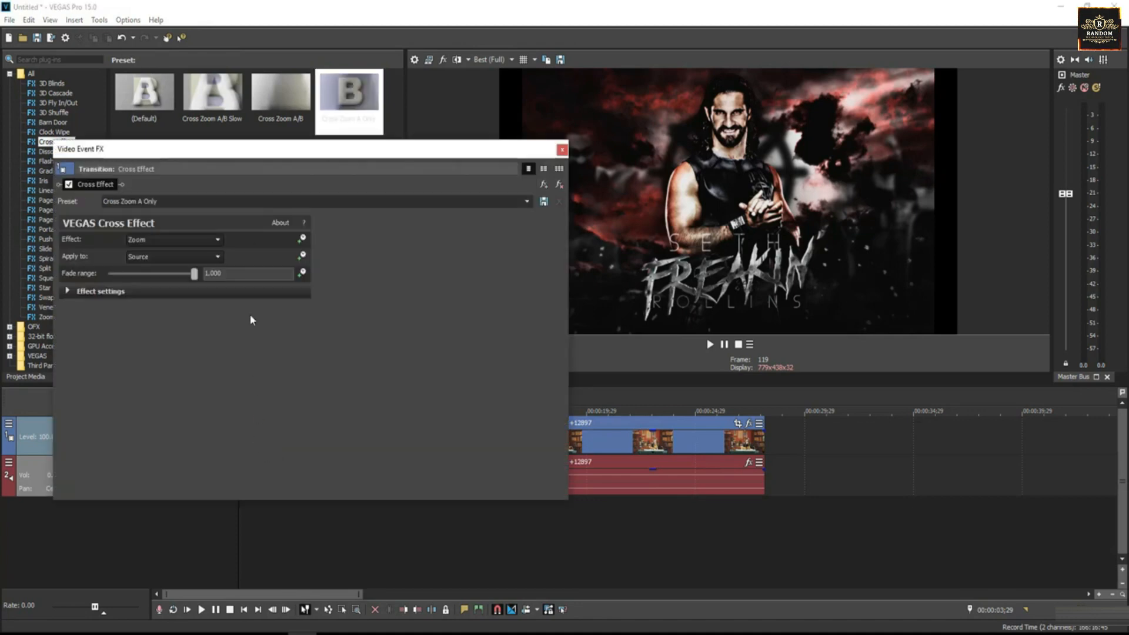
drag(249, 154, 622, 152)
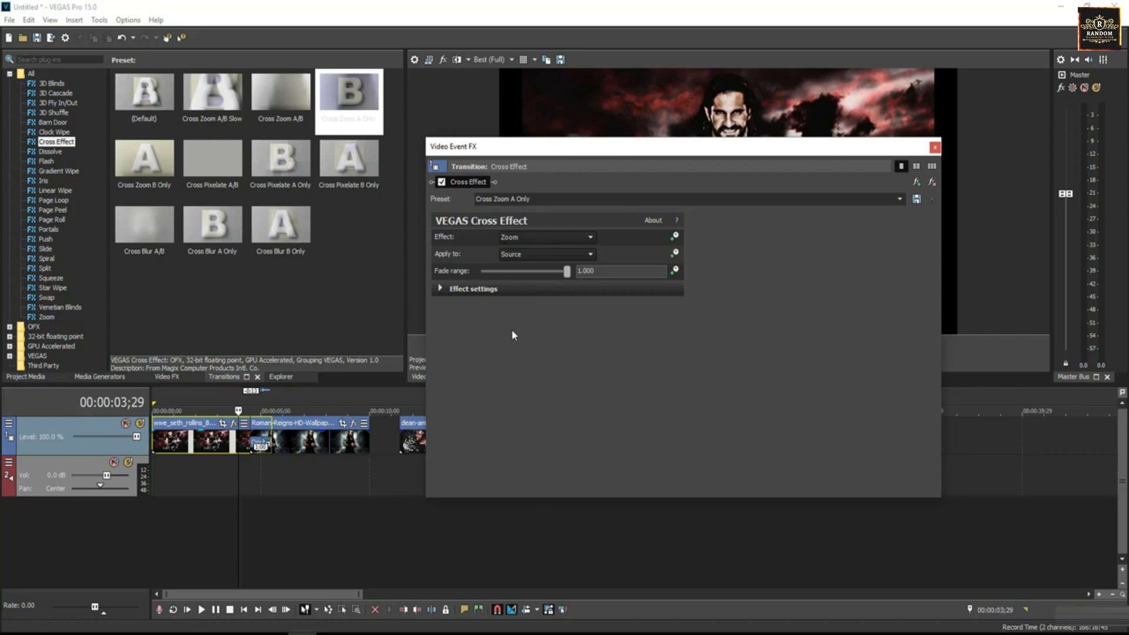
Keep Zoom as the effect type, apply it to Both clips, and expand the zoom settings
click(518, 238)
click(515, 238)
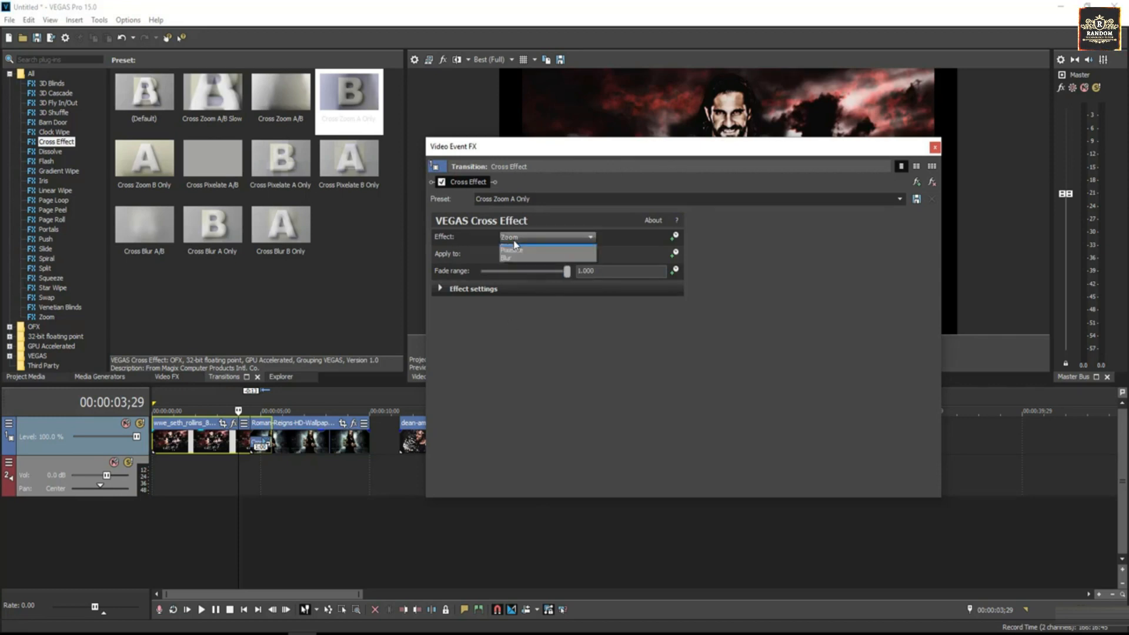
click(516, 240)
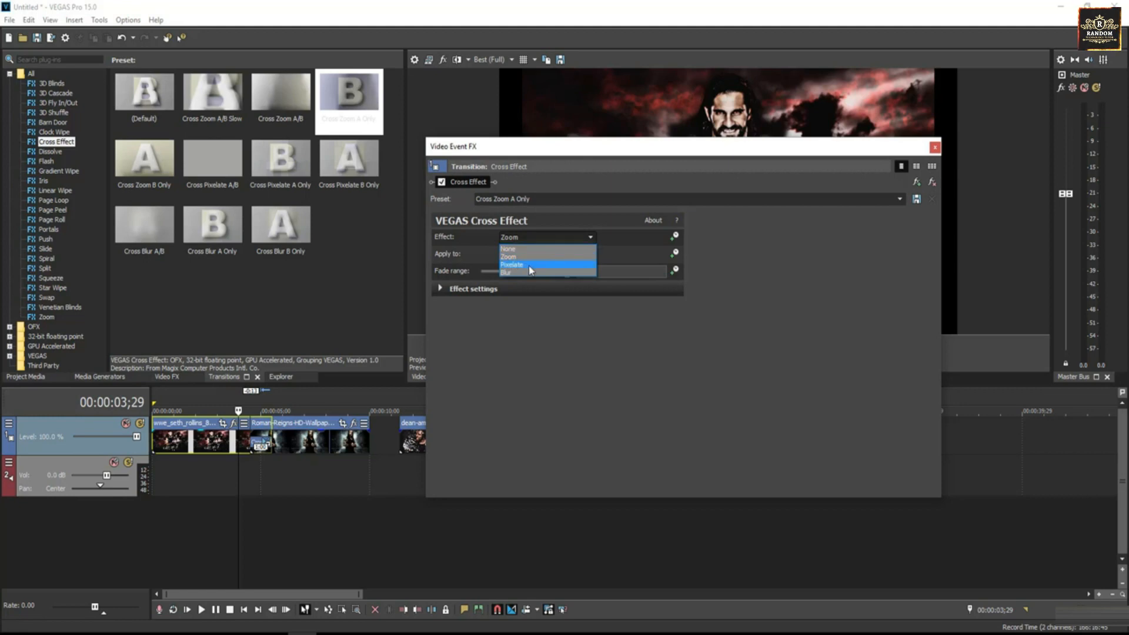
click(525, 241)
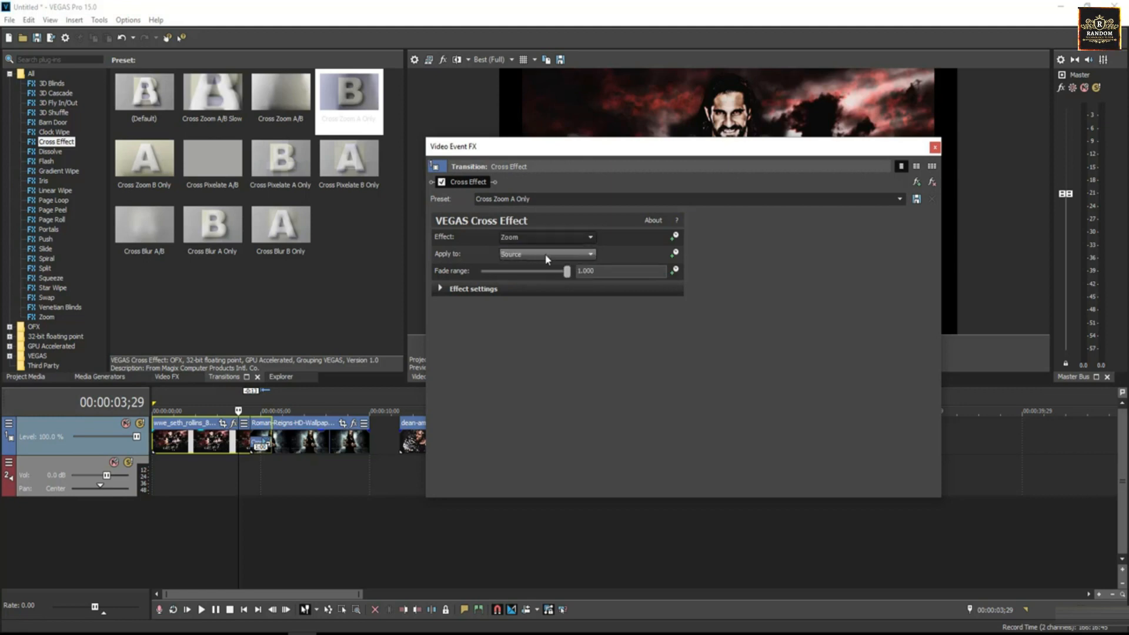
click(545, 255)
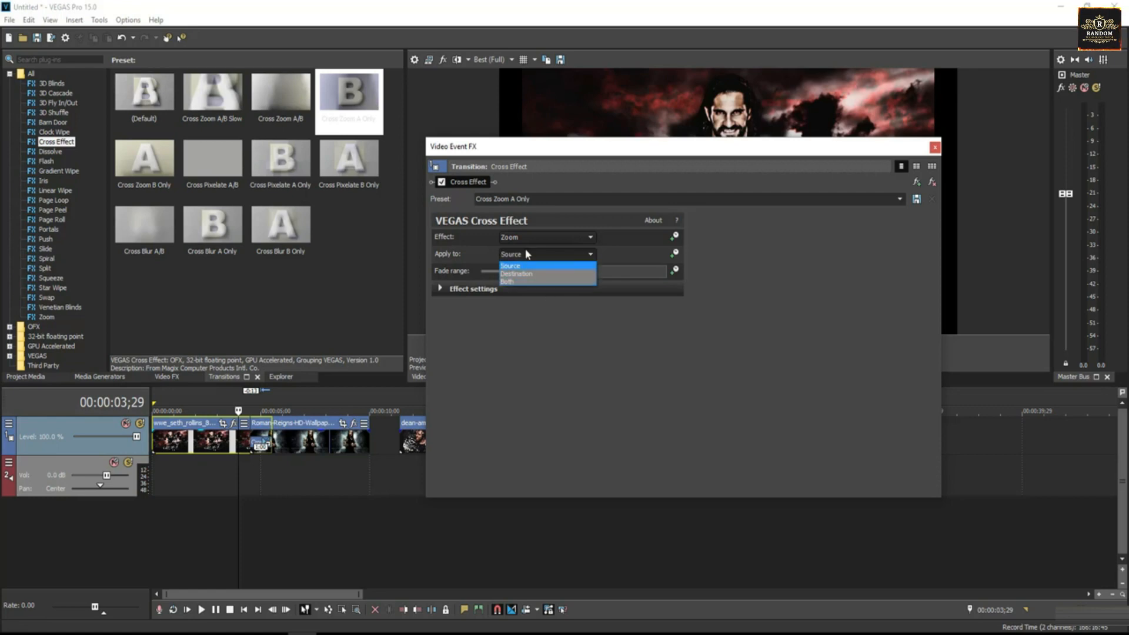
click(528, 282)
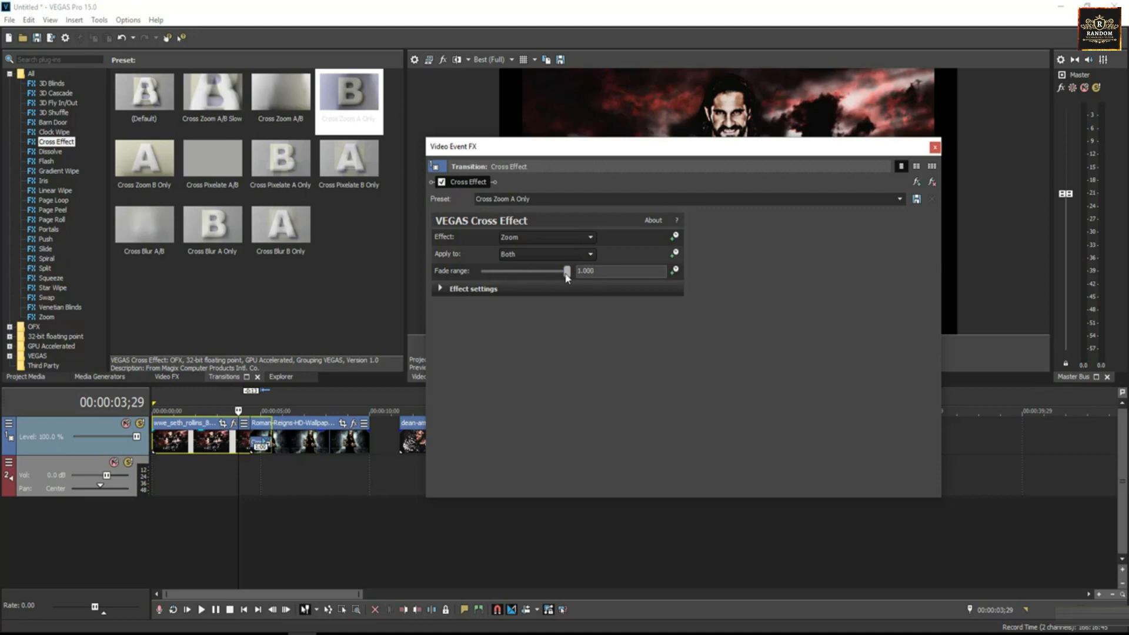
click(441, 289)
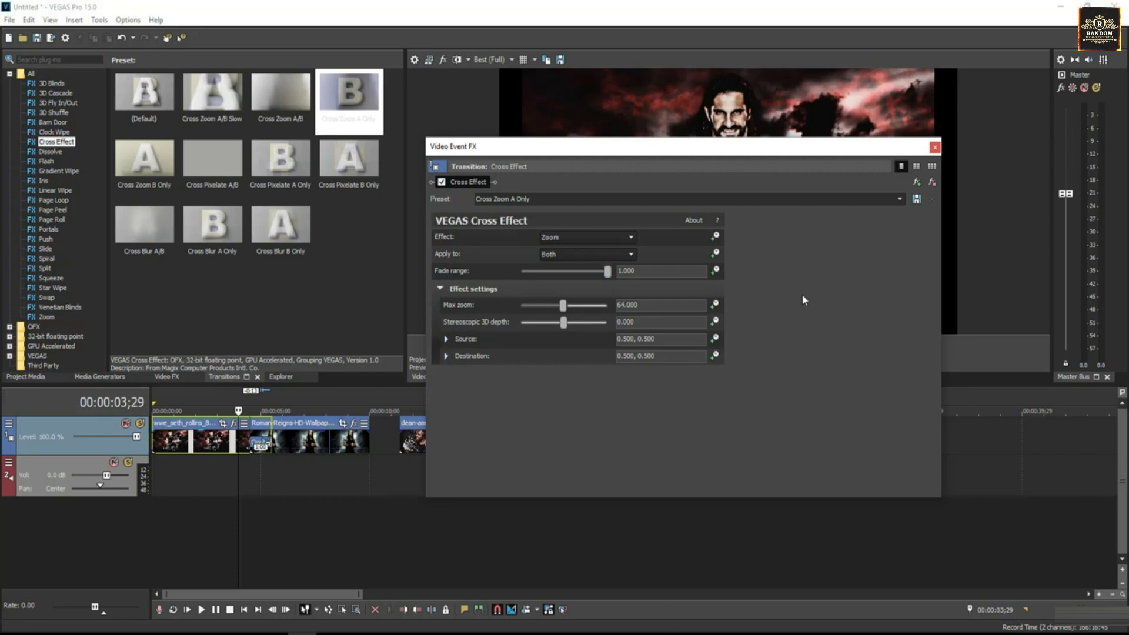
Close the transition settings and zoom the timeline in on the first transition
click(936, 148)
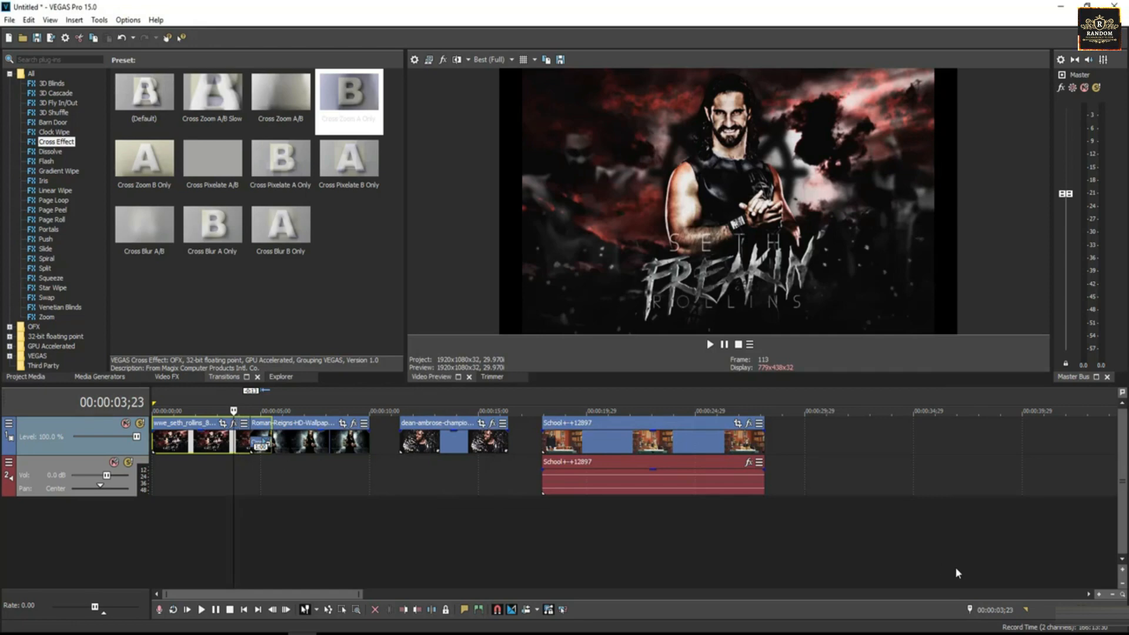
click(1099, 595)
click(1100, 596)
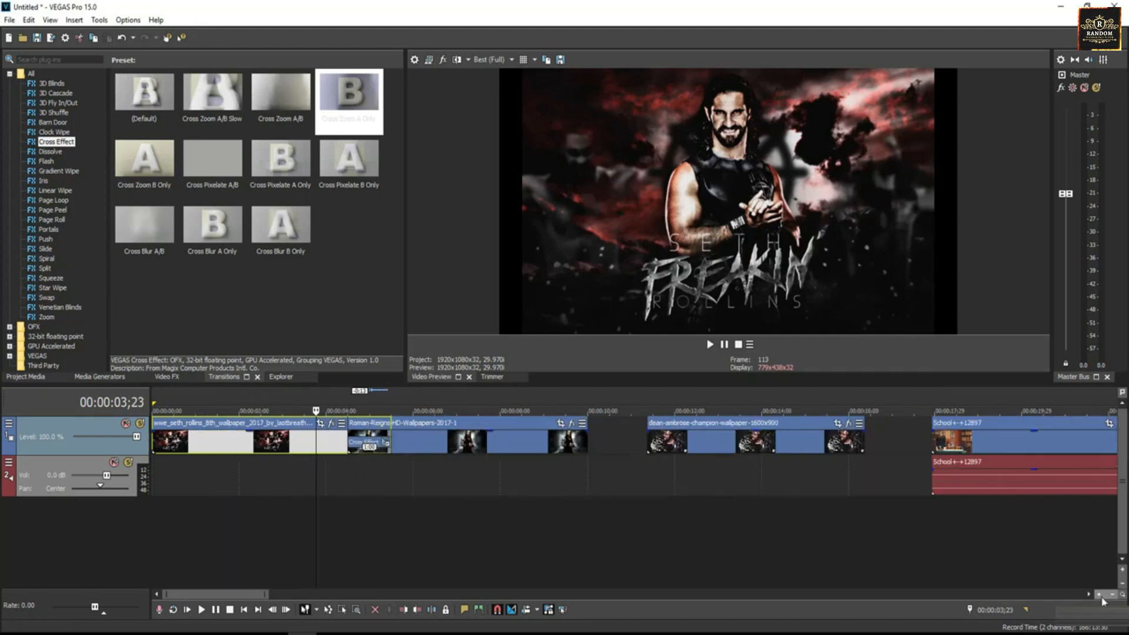
click(1099, 596)
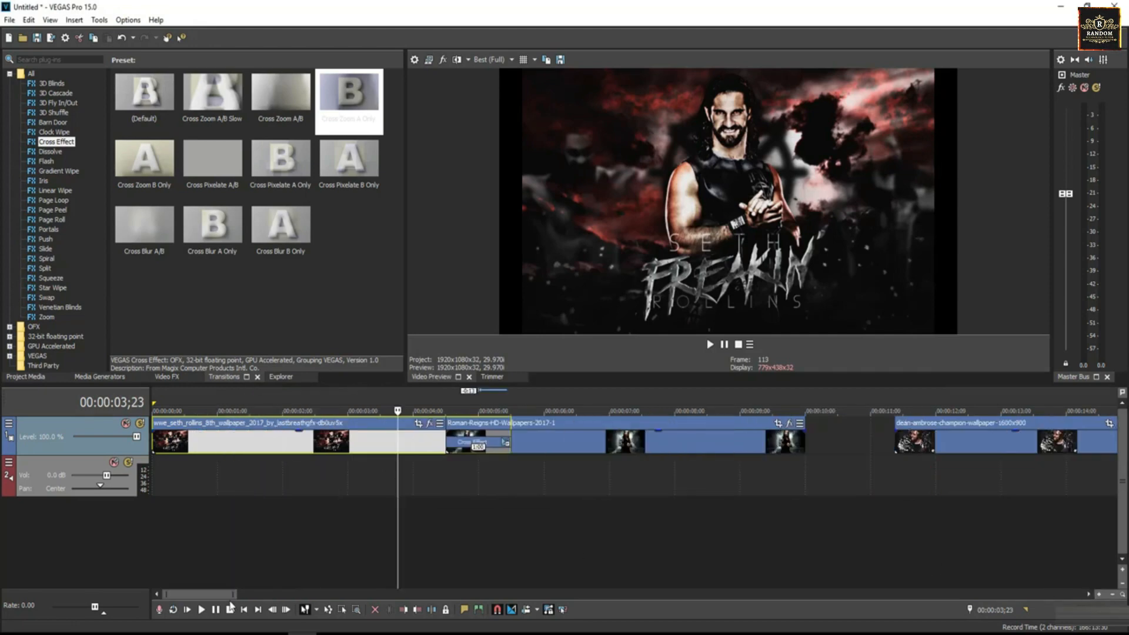
drag(225, 599, 234, 598)
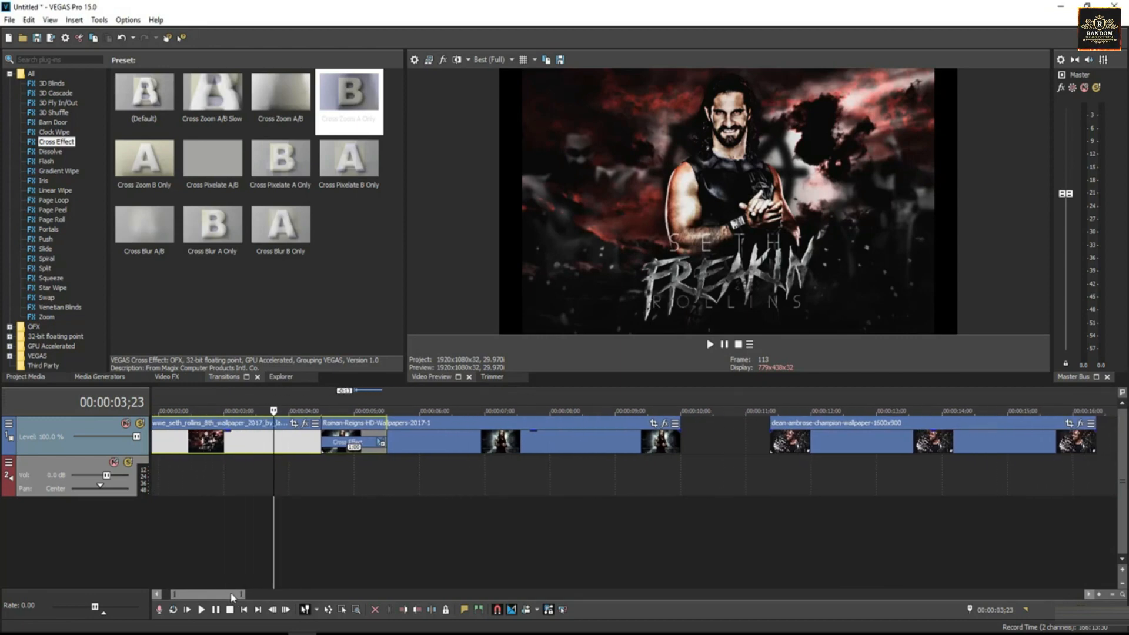
Play the crossfade between the Seth Rollins and Roman Reigns clips
click(336, 448)
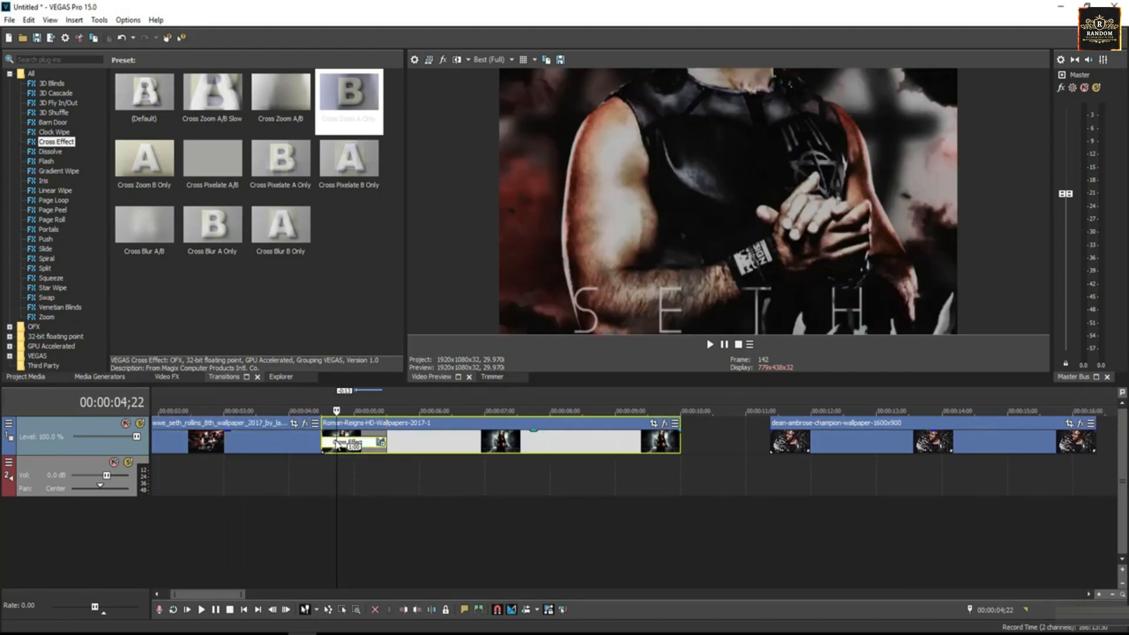
click(244, 438)
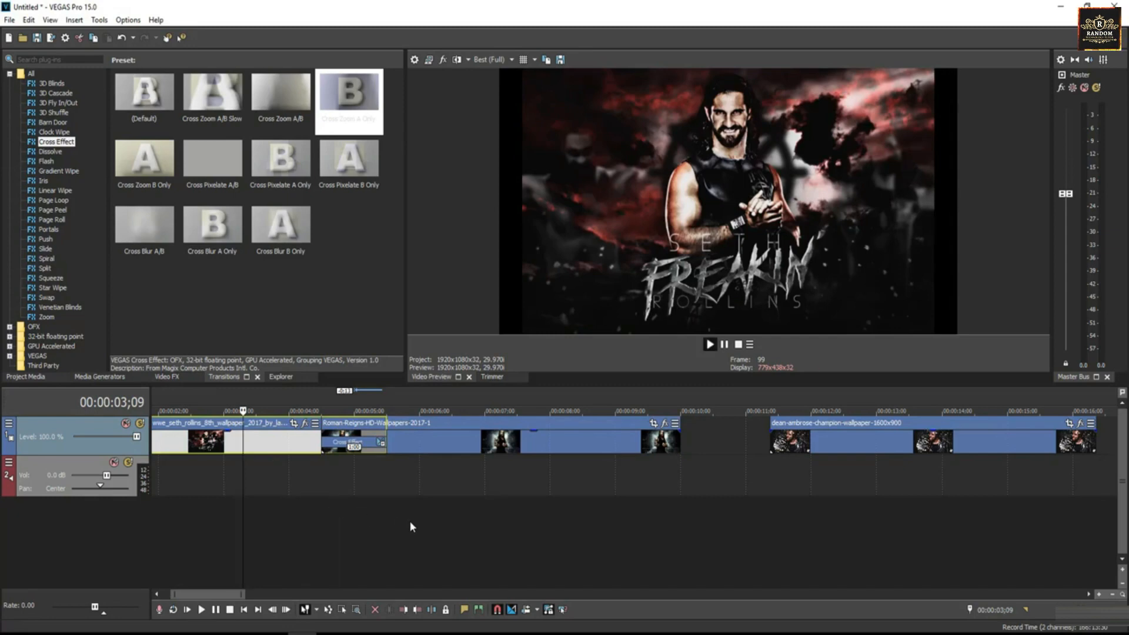
key(space)
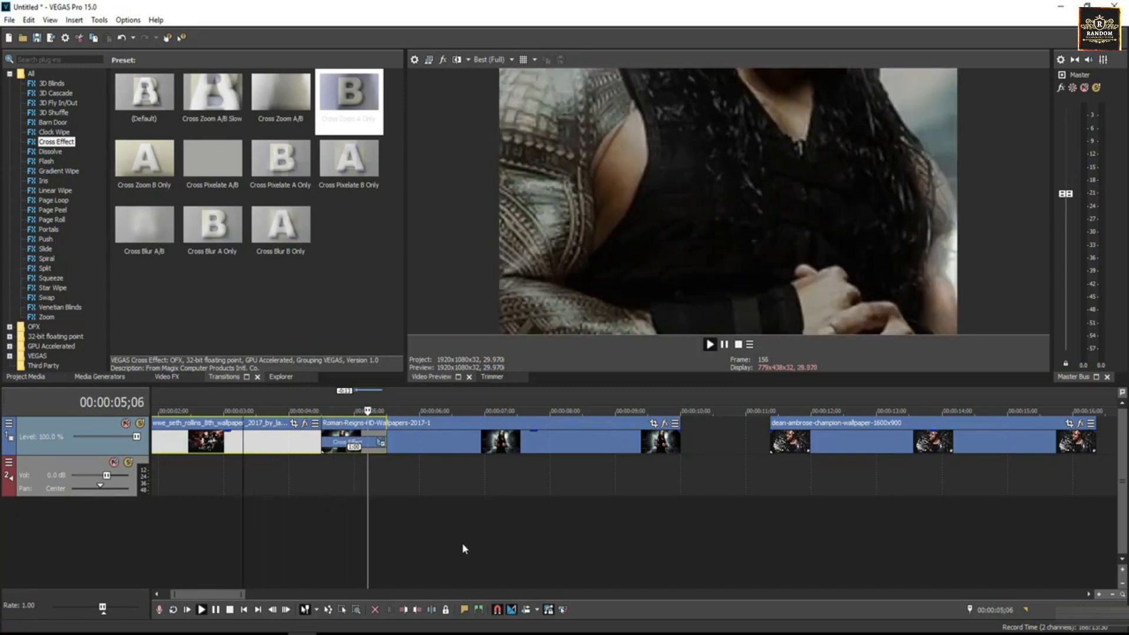
key(space)
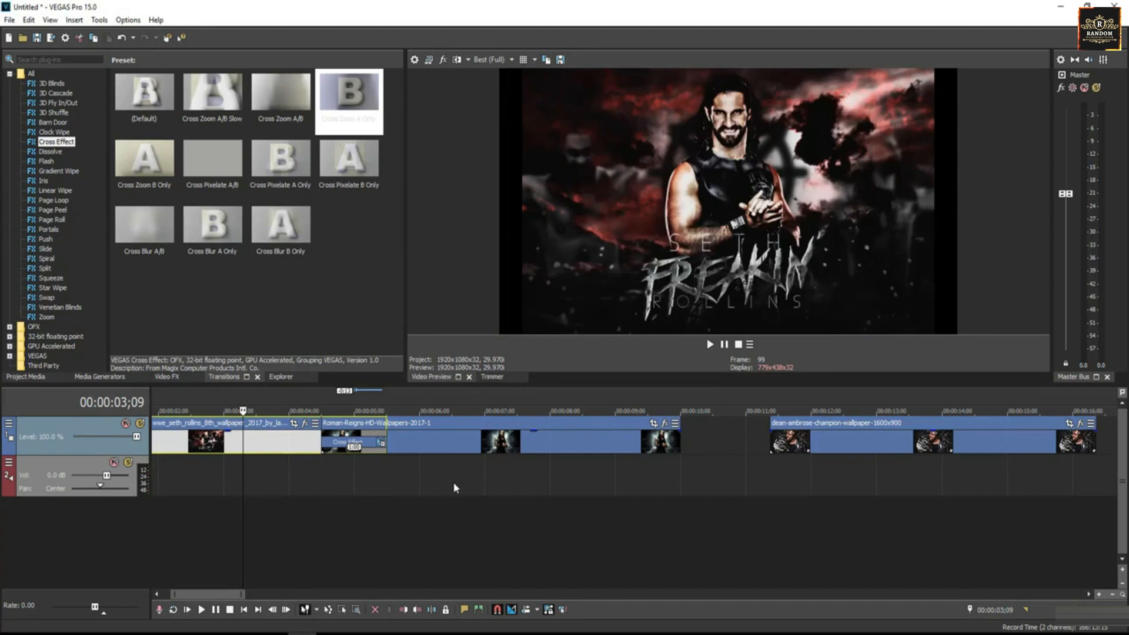
Butt the Dean Ambrose clip against Roman Reigns and show the Barn Door presets
click(443, 437)
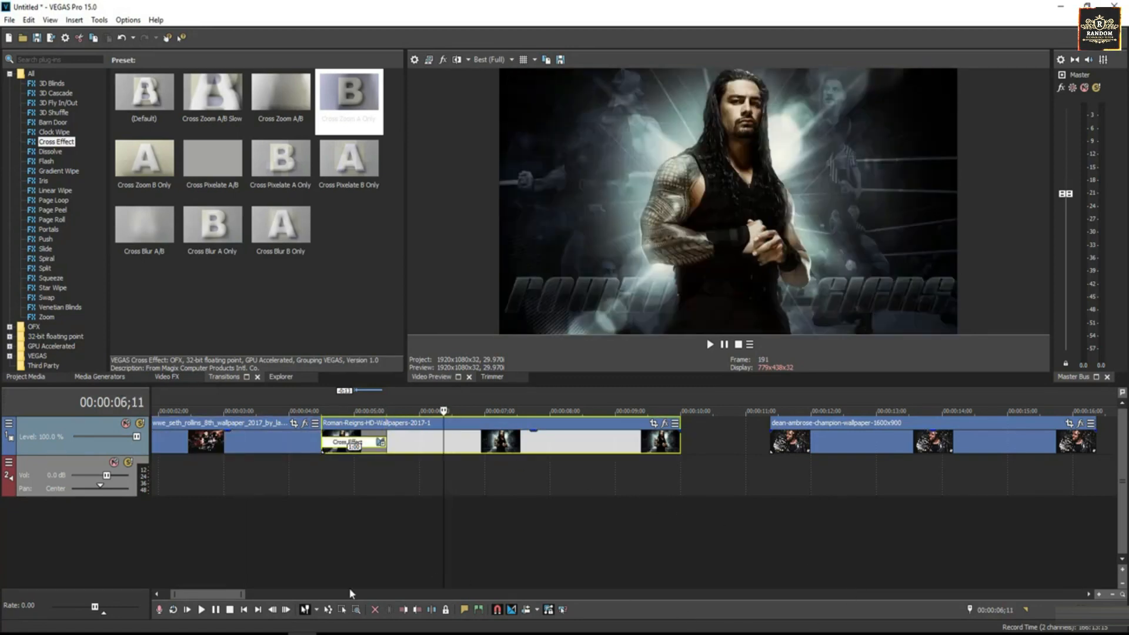
drag(244, 595, 281, 596)
click(585, 438)
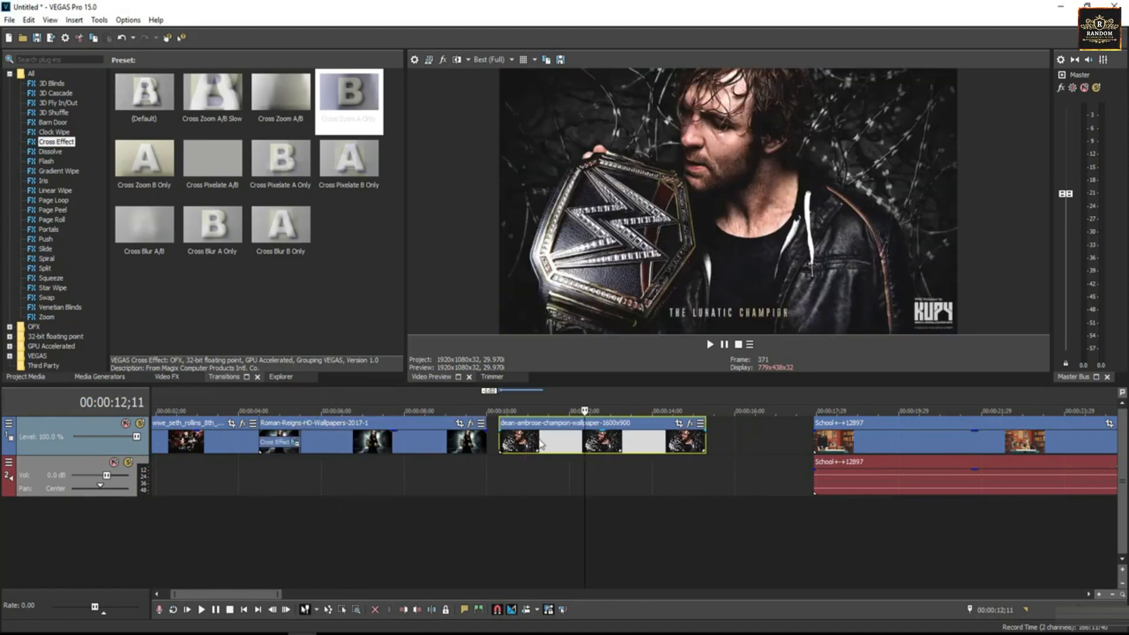
drag(541, 442, 532, 443)
click(477, 442)
click(546, 446)
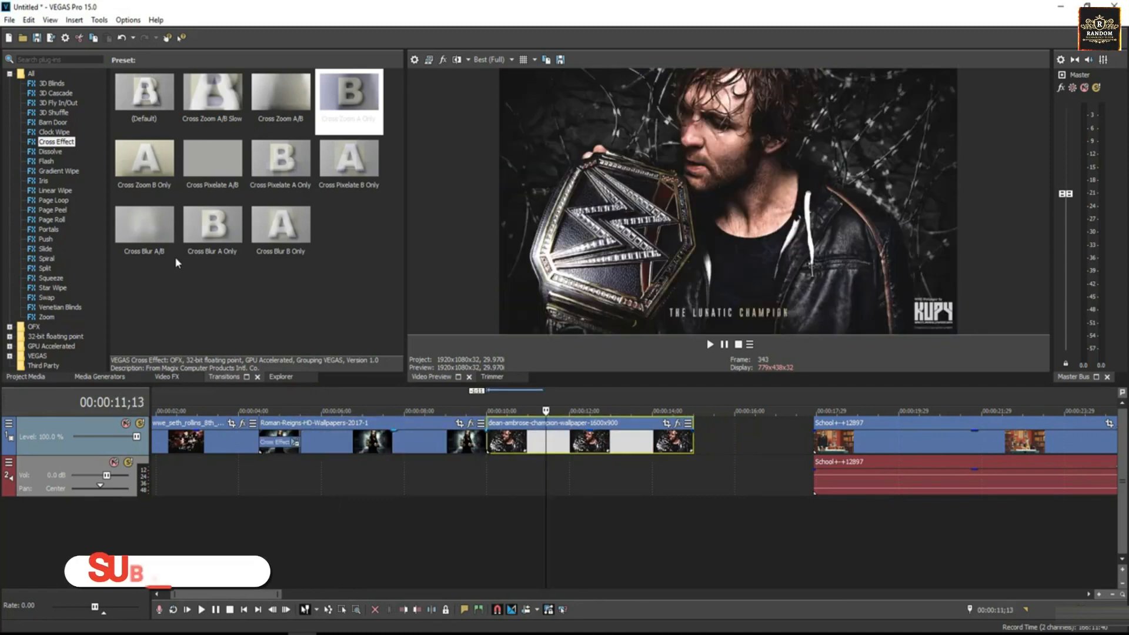
click(52, 122)
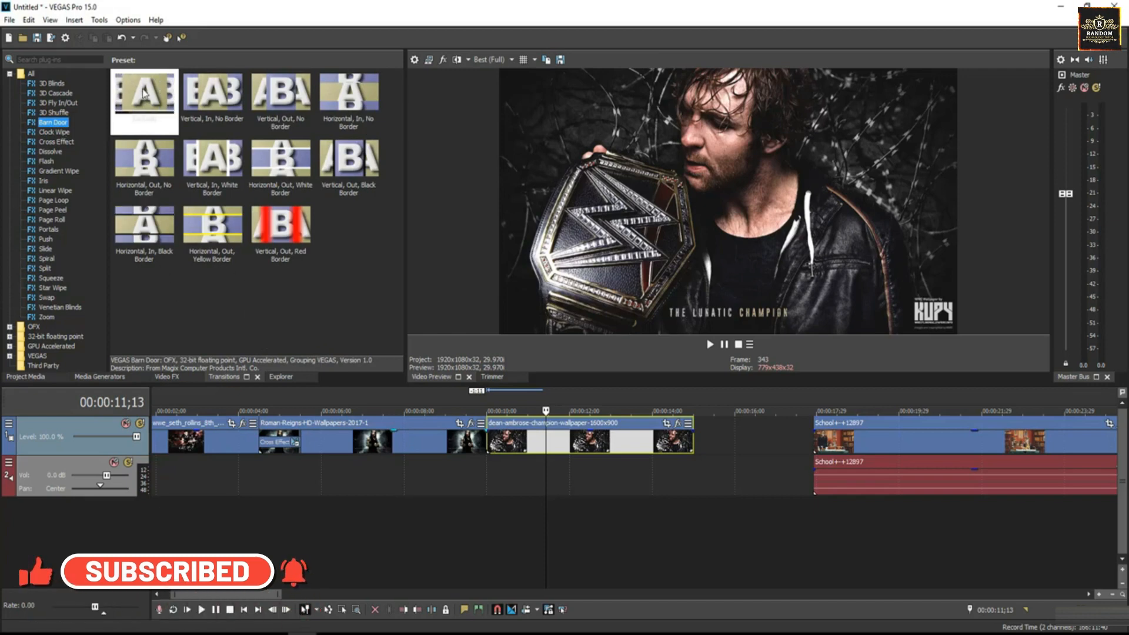
Place the default Barn Door between Roman Reigns and Dean Ambrose, set to Vertical, direction In
drag(145, 97, 490, 438)
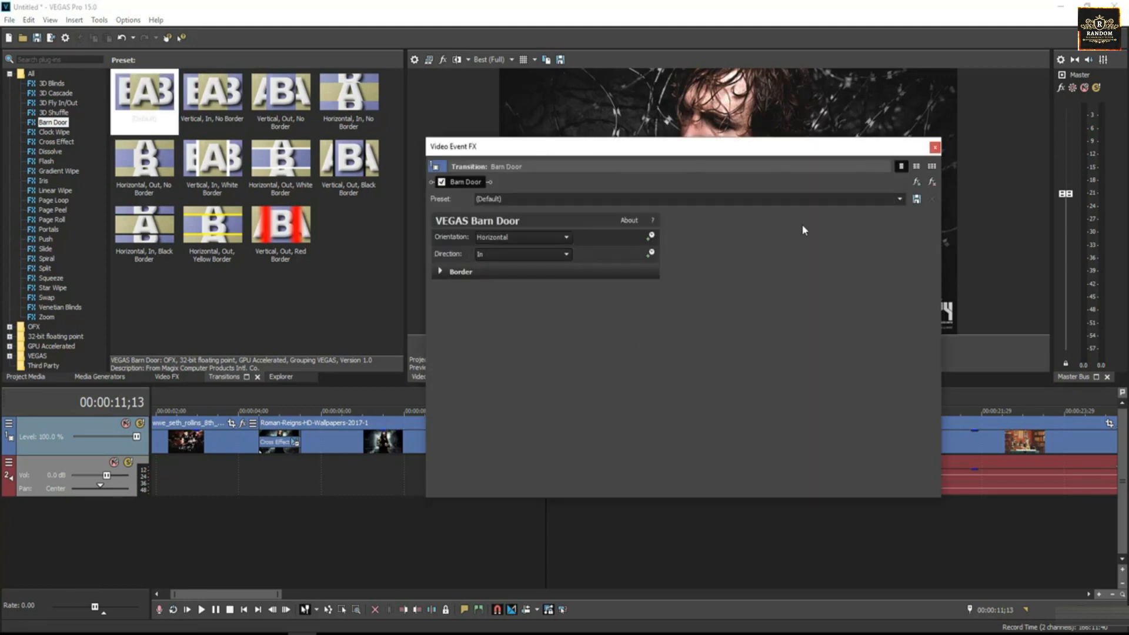
click(513, 238)
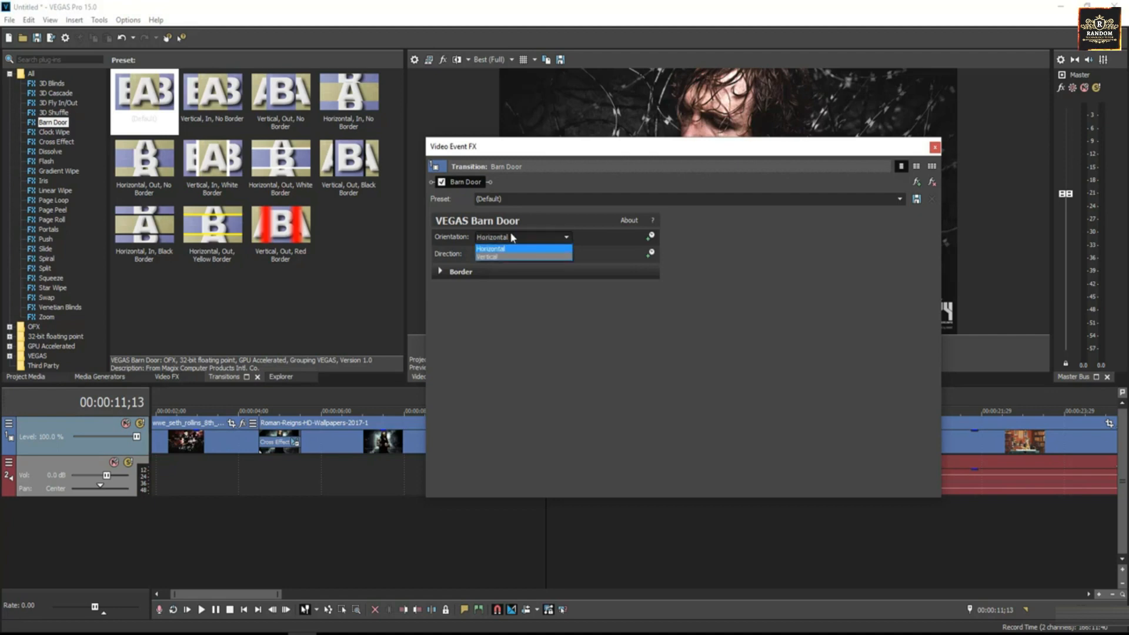
click(504, 257)
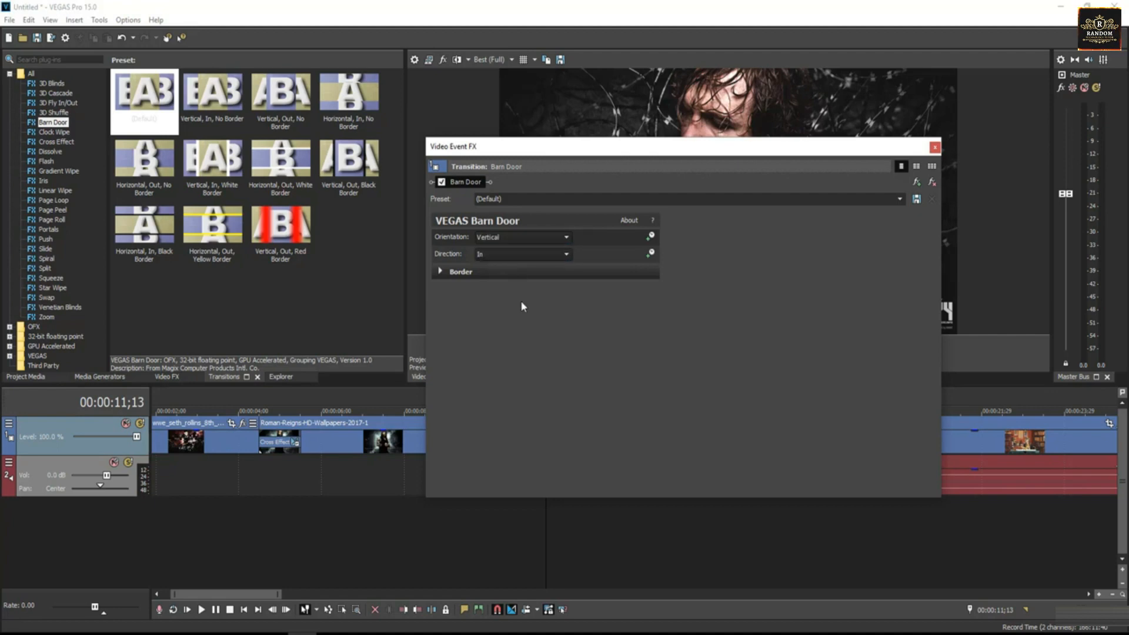
click(495, 255)
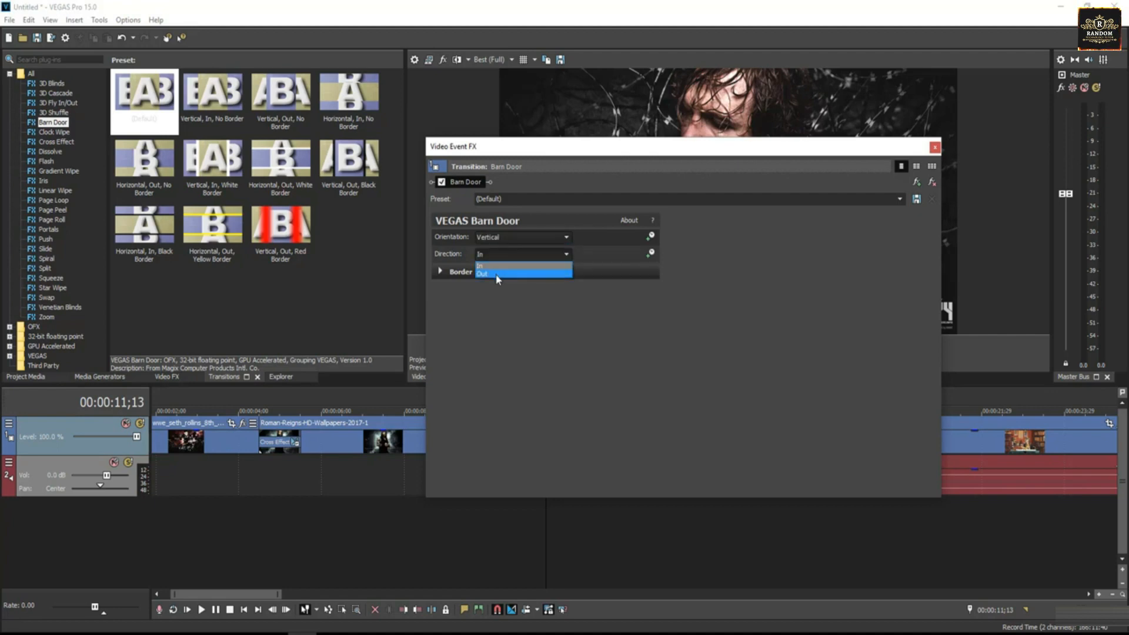
click(492, 267)
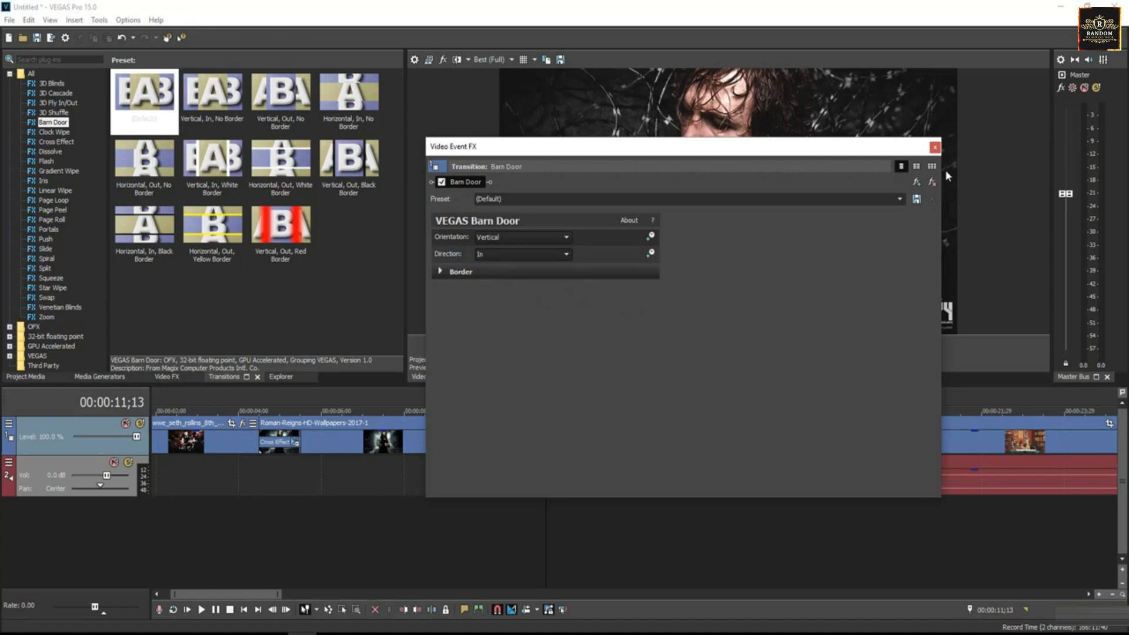
click(936, 147)
click(455, 439)
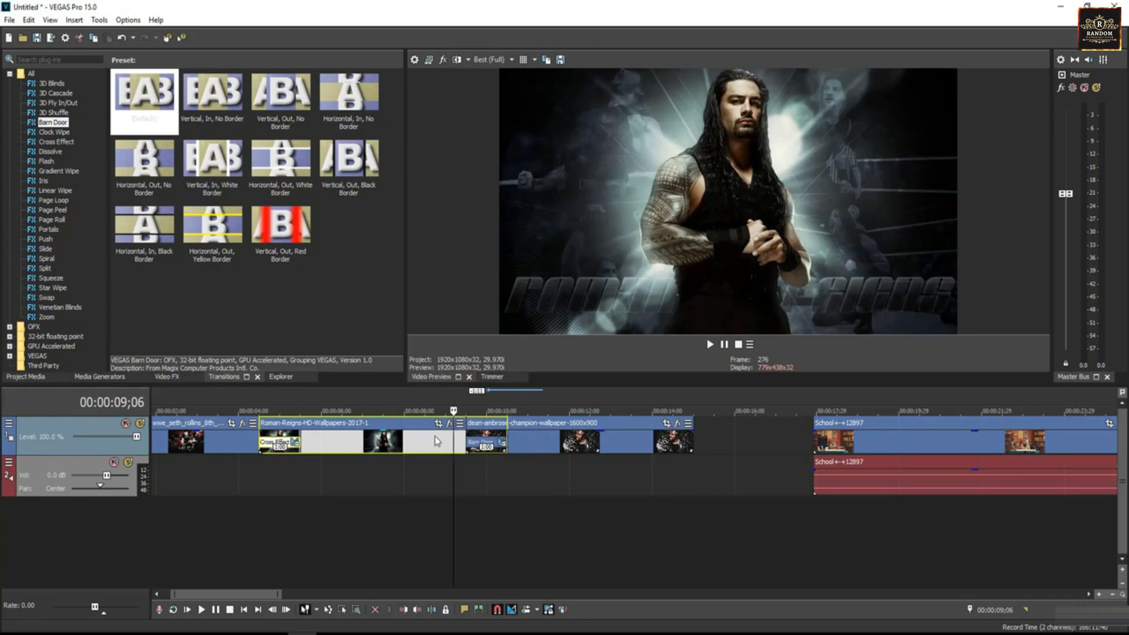
Play through the vertical Barn Door, then zoom in and park the playhead inside it
key(space)
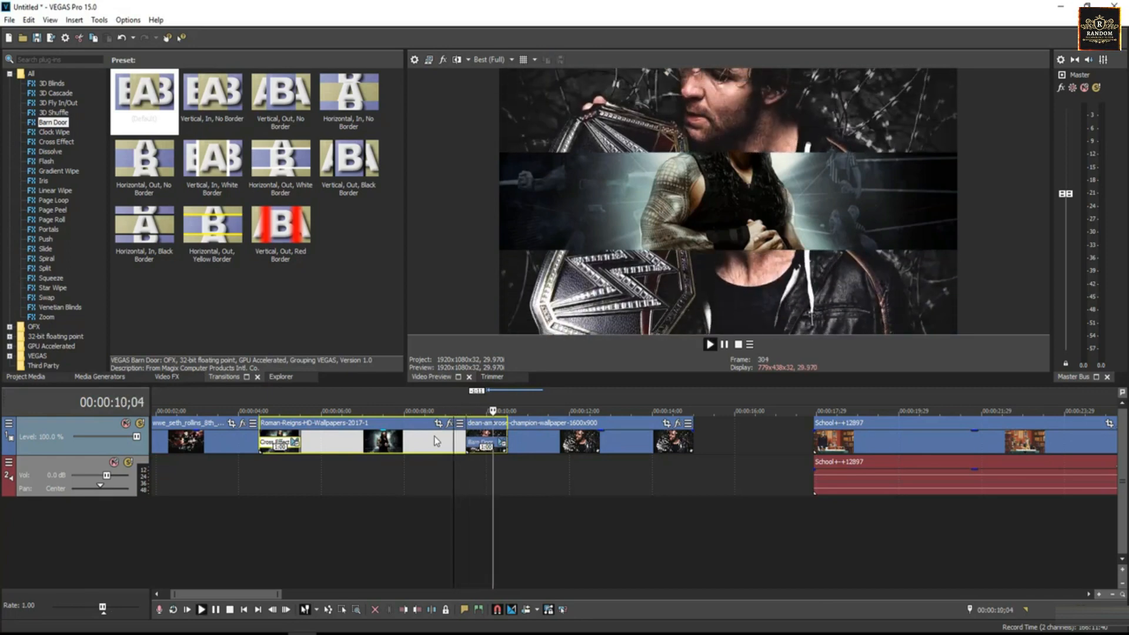
click(586, 441)
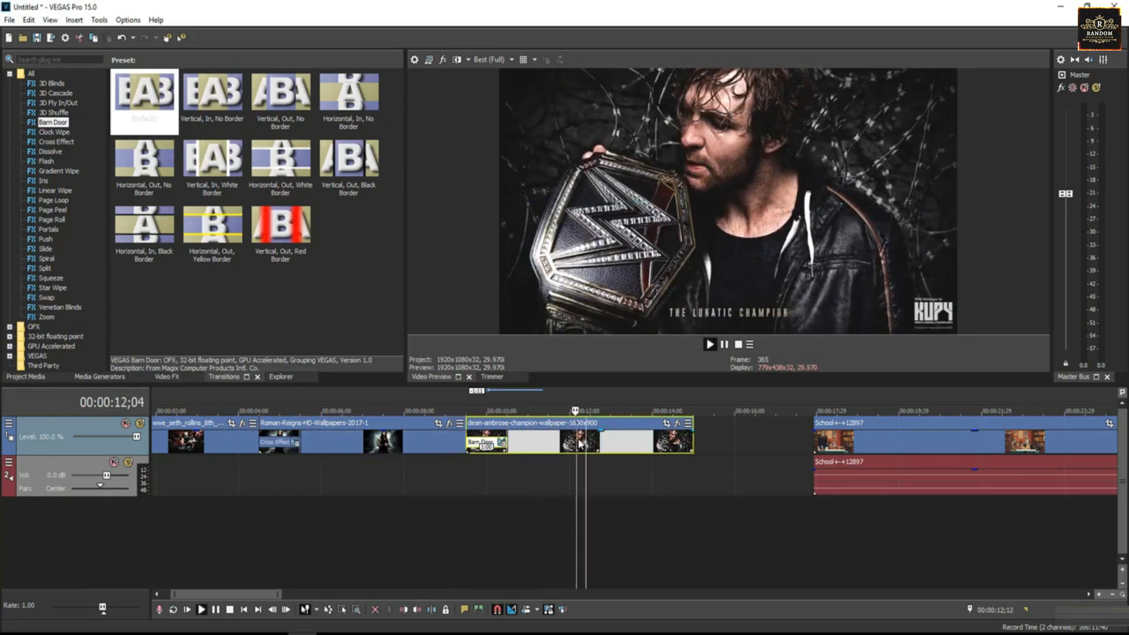
key(space)
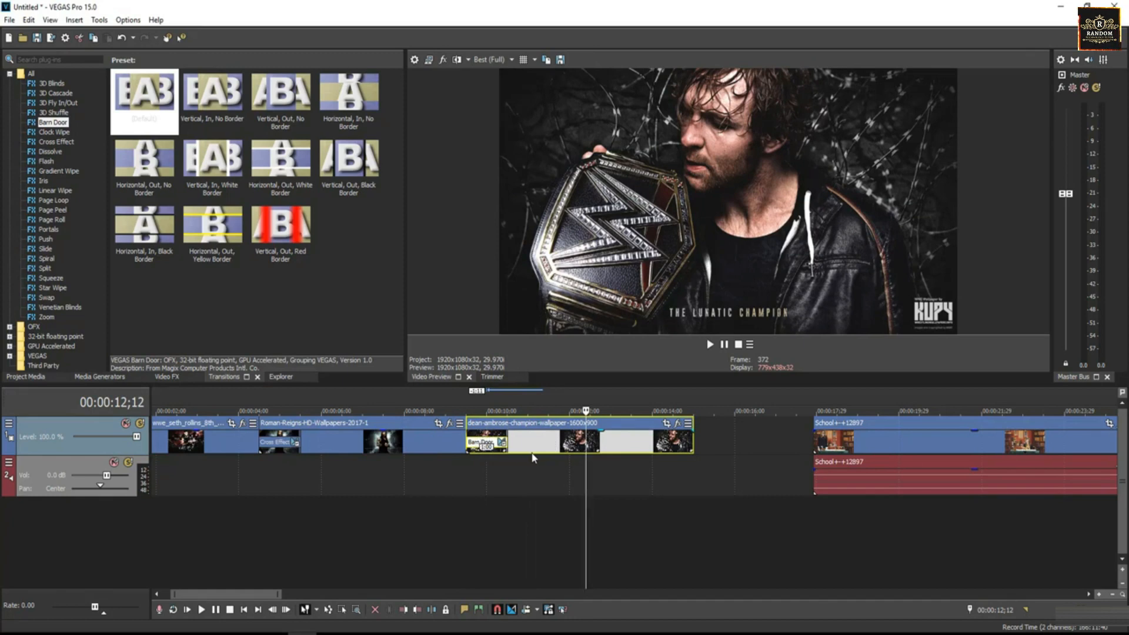
click(1099, 595)
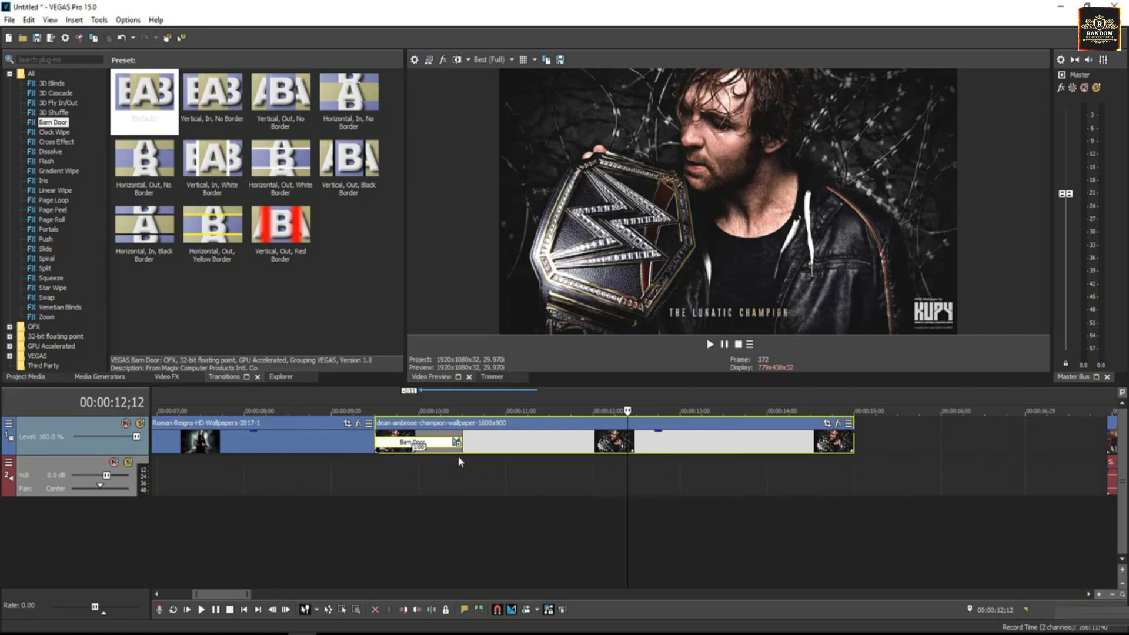
click(436, 445)
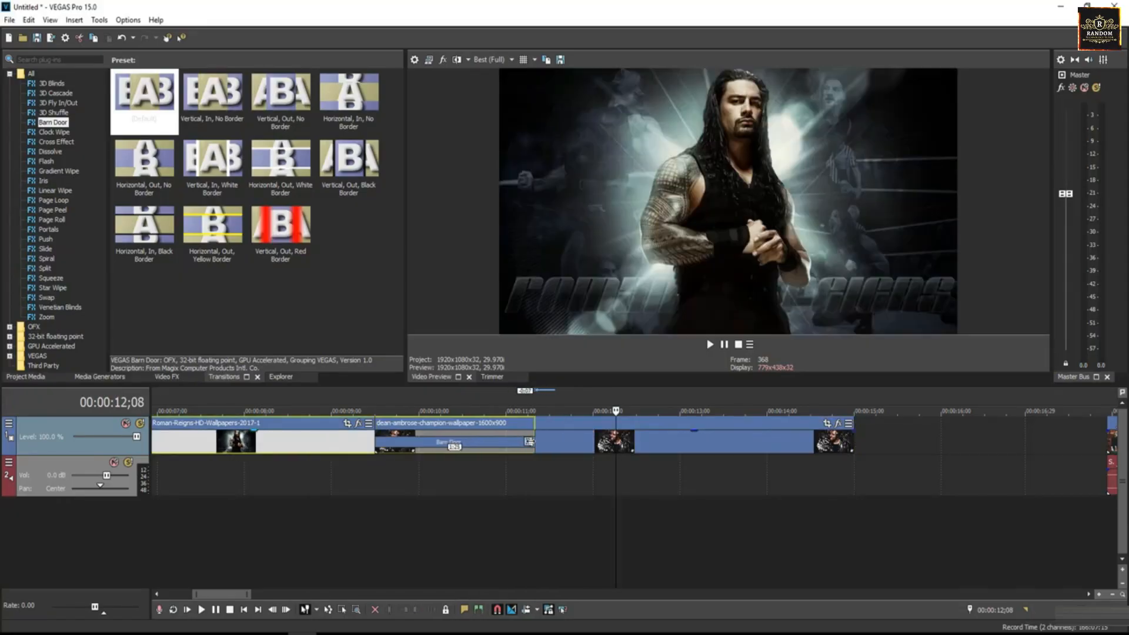
Drag the Roman Reigns clip's edge left to shorten the Barn Door overlap, then replay it
drag(531, 441, 410, 444)
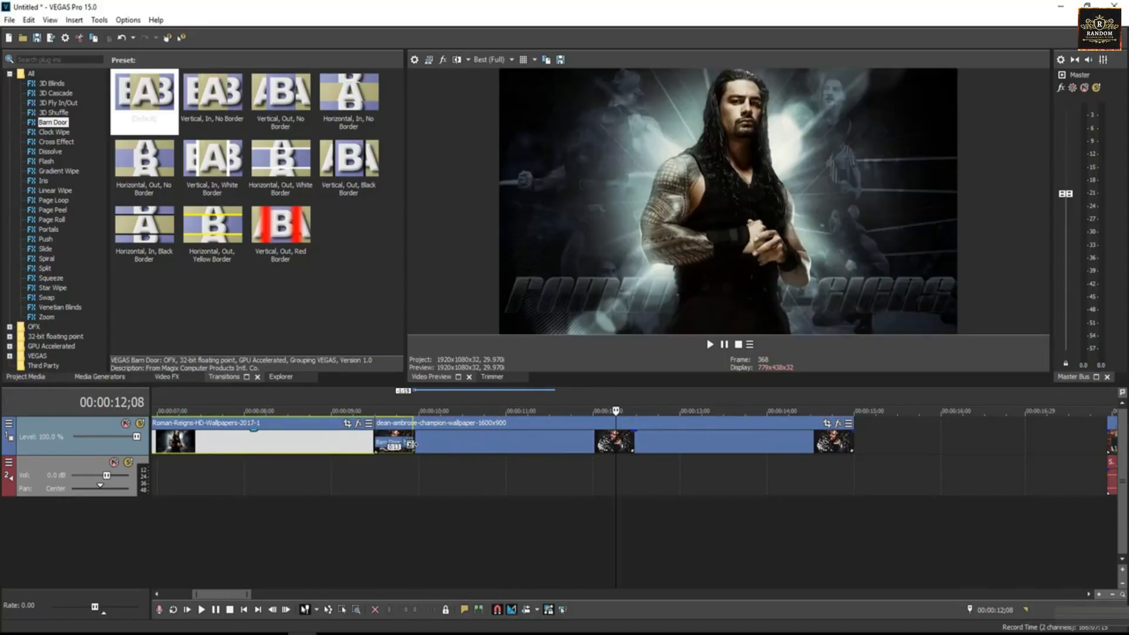
click(299, 444)
key(space)
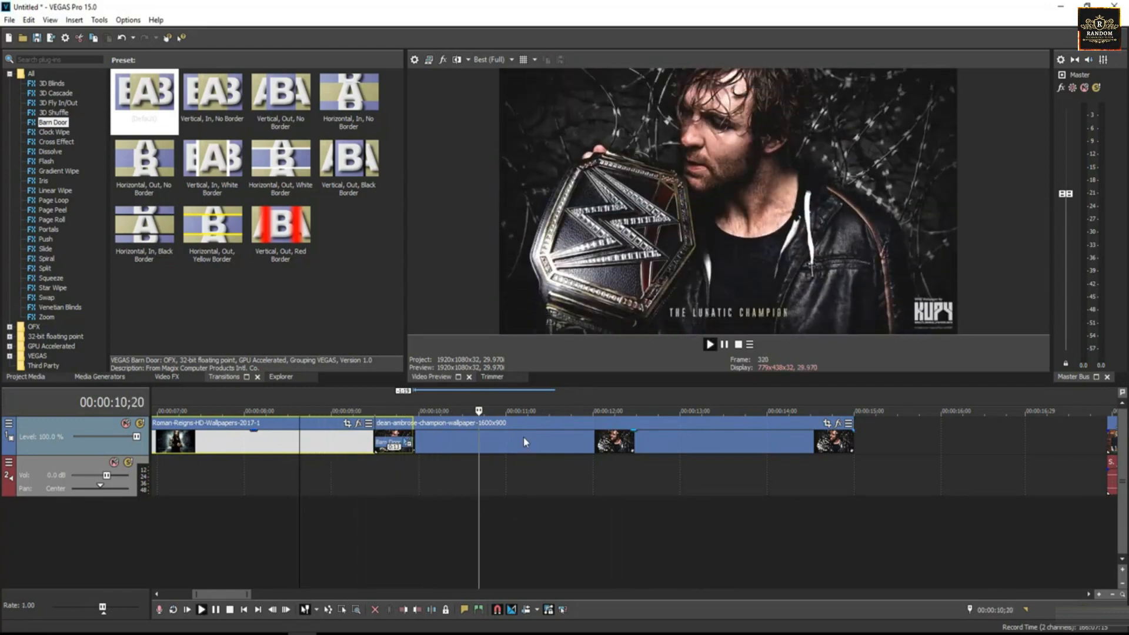
click(524, 437)
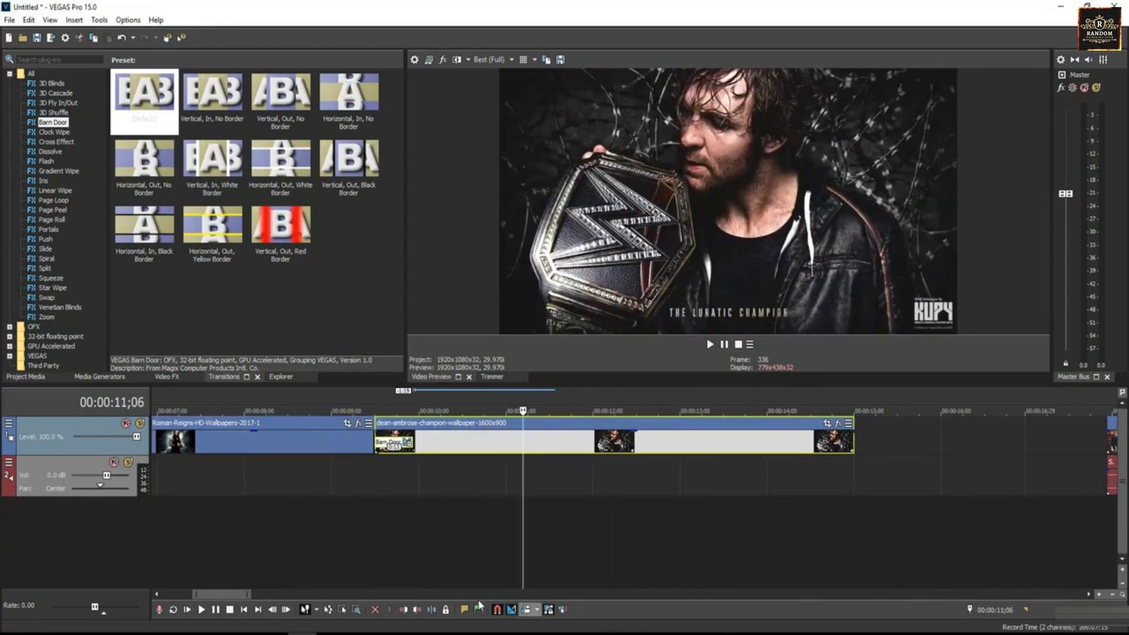
drag(249, 595, 283, 595)
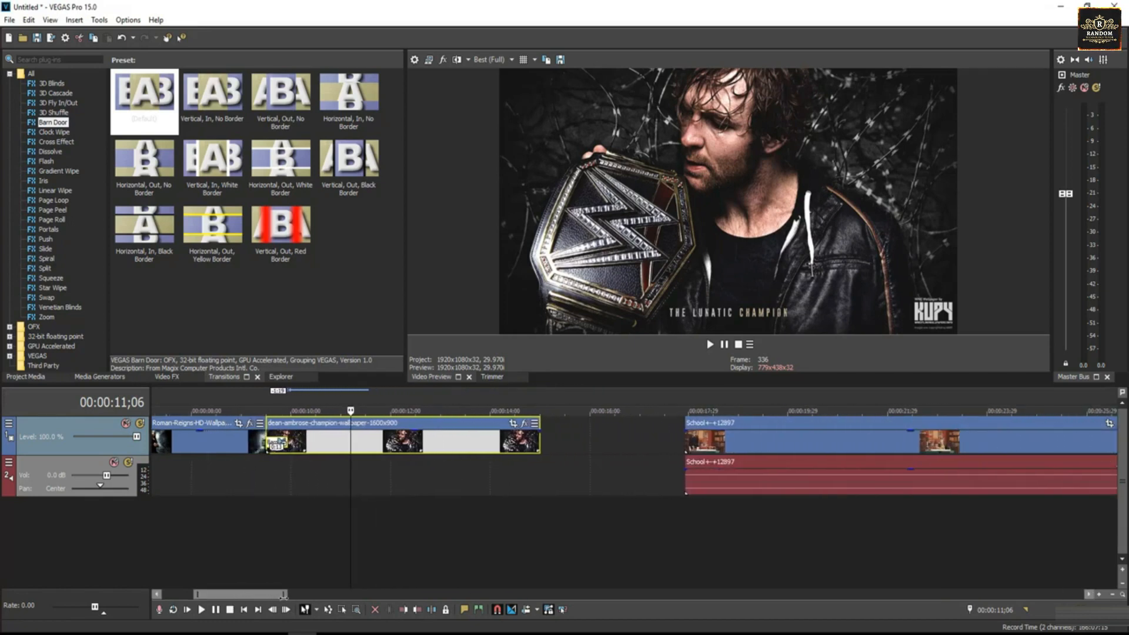
click(494, 437)
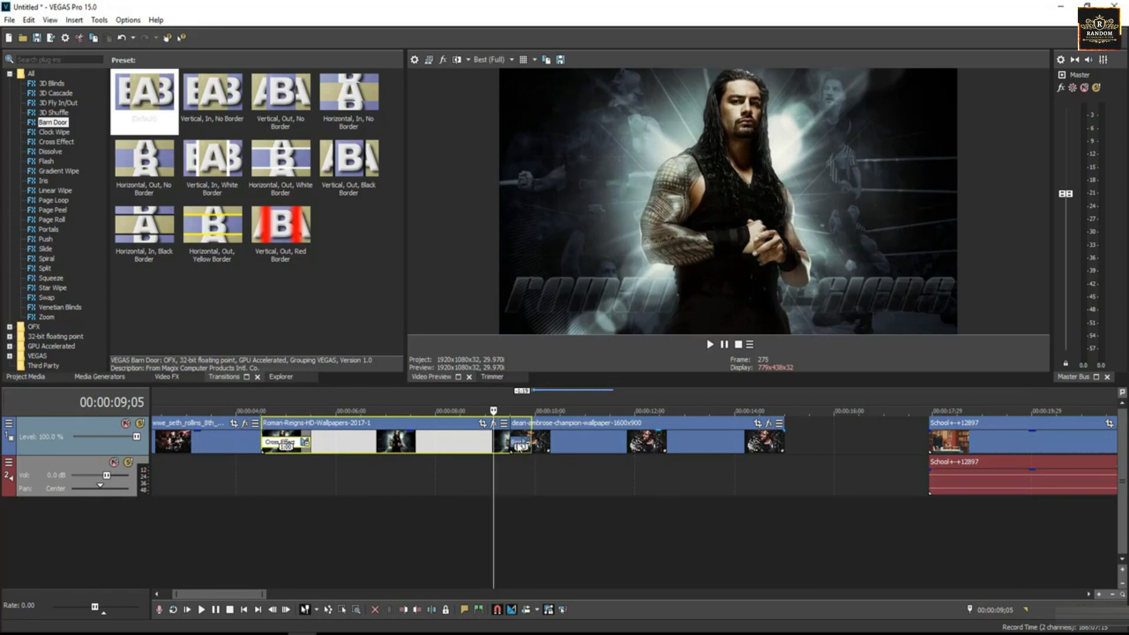
Swap the Dean Ambrose clip's Barn Door transition for VEGAS Flash in the Plug-In Chooser
click(515, 445)
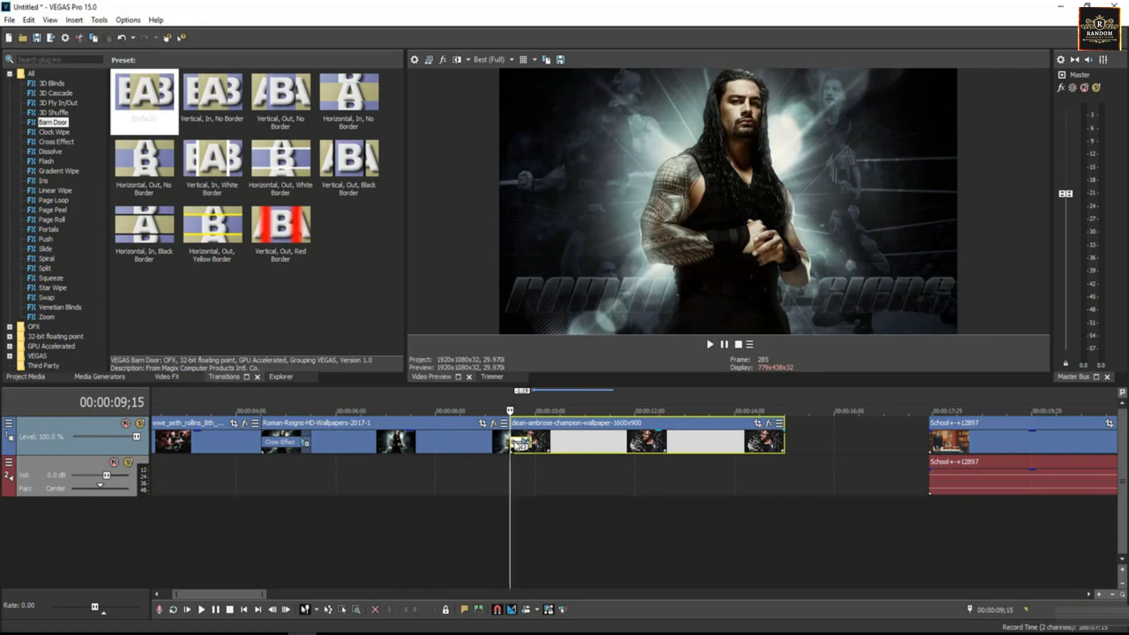
right_click(516, 445)
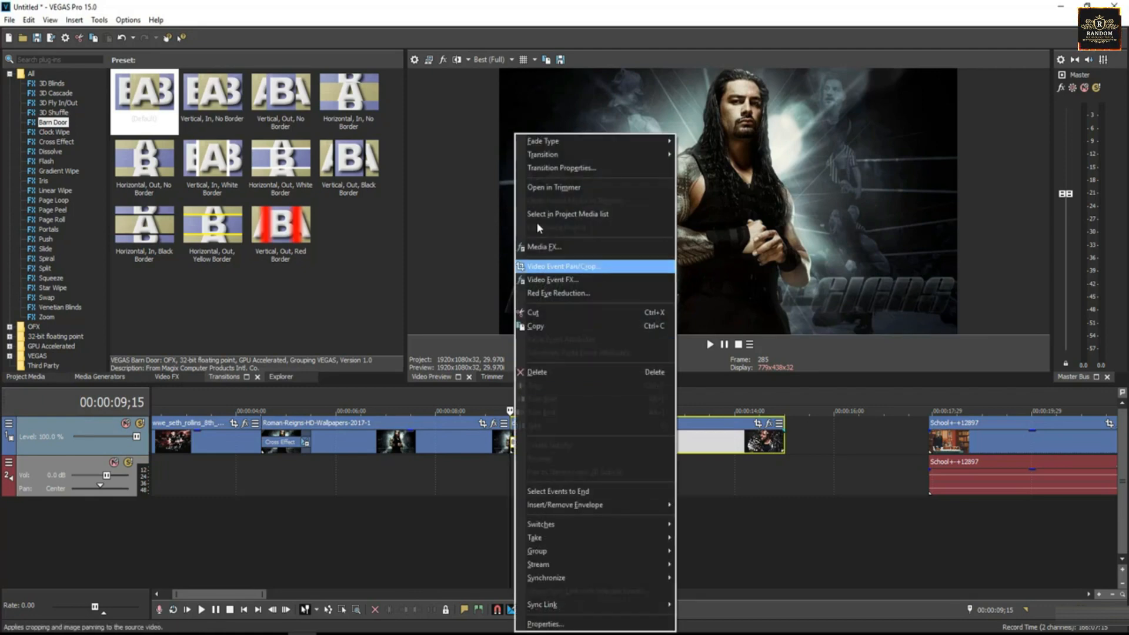
mouse_move(544, 165)
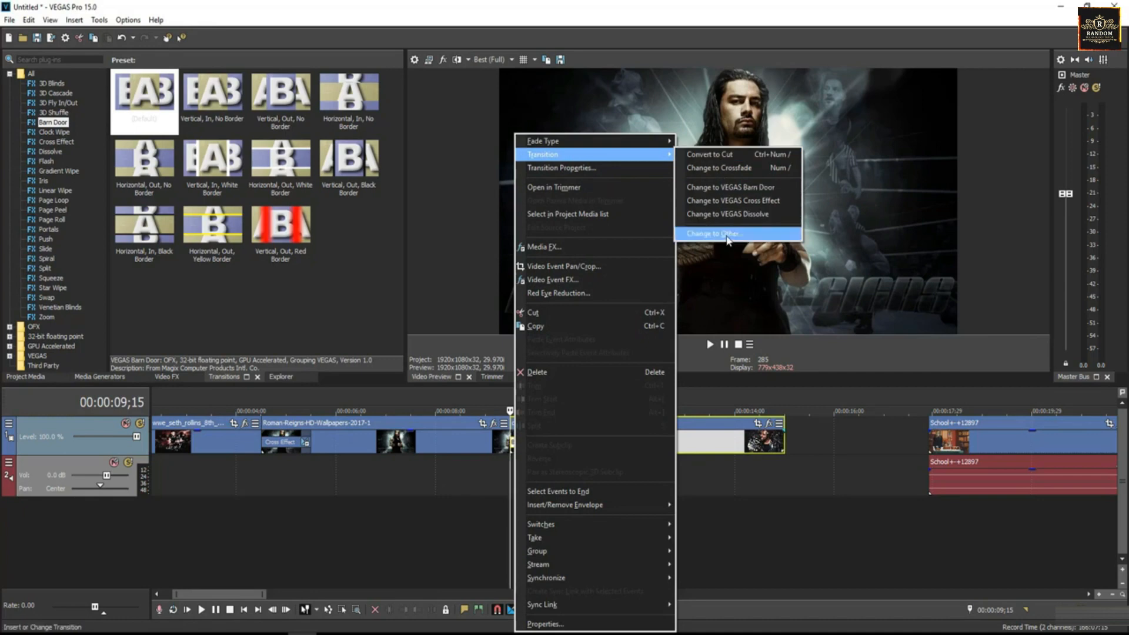
click(728, 235)
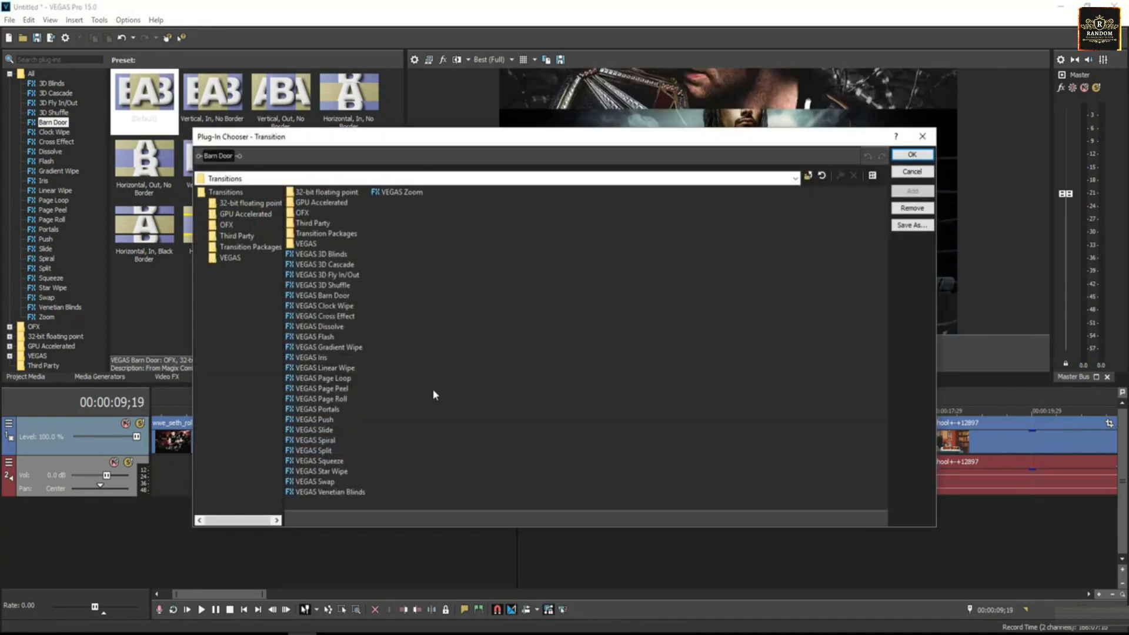
click(312, 338)
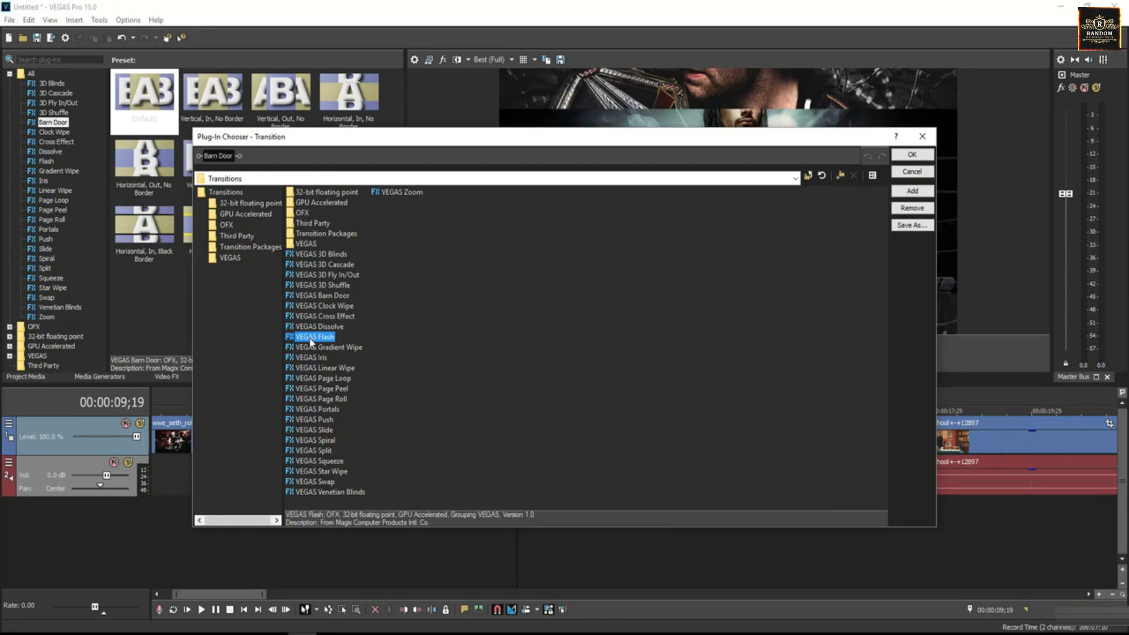
click(912, 191)
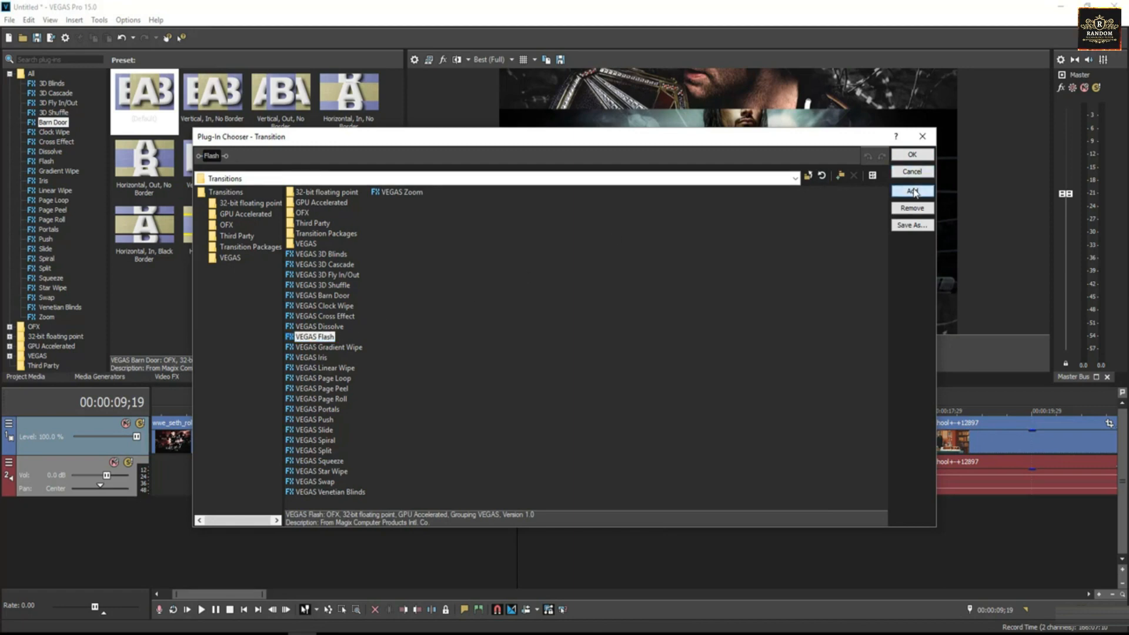
click(911, 154)
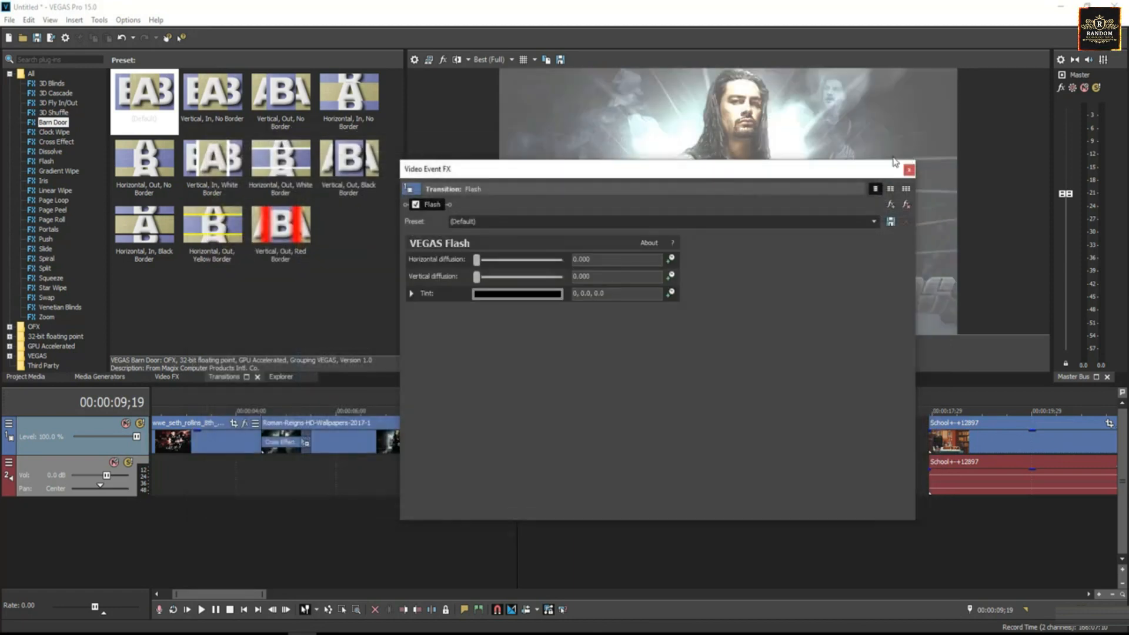
Apply the Hard Flash preset and close the Flash transition settings
click(874, 222)
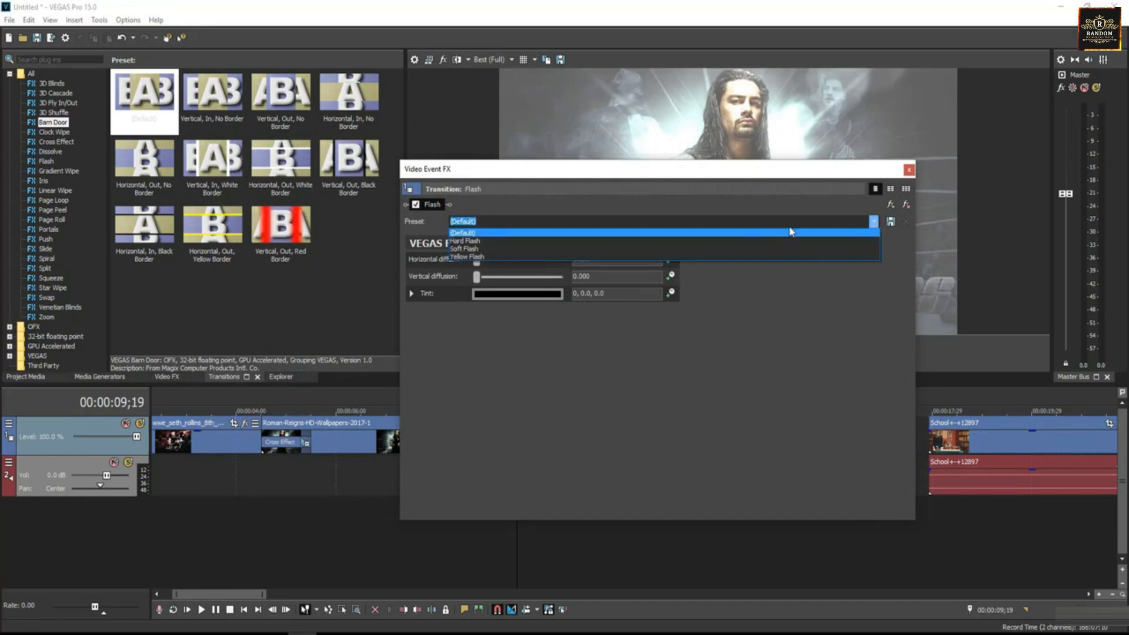
click(485, 242)
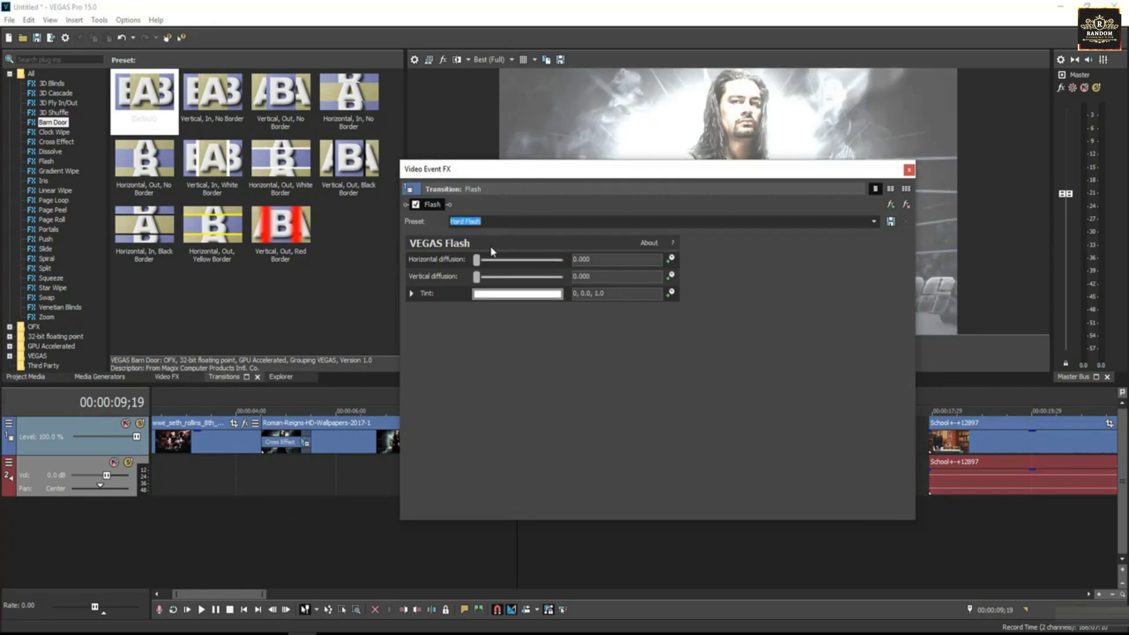
click(910, 170)
click(482, 441)
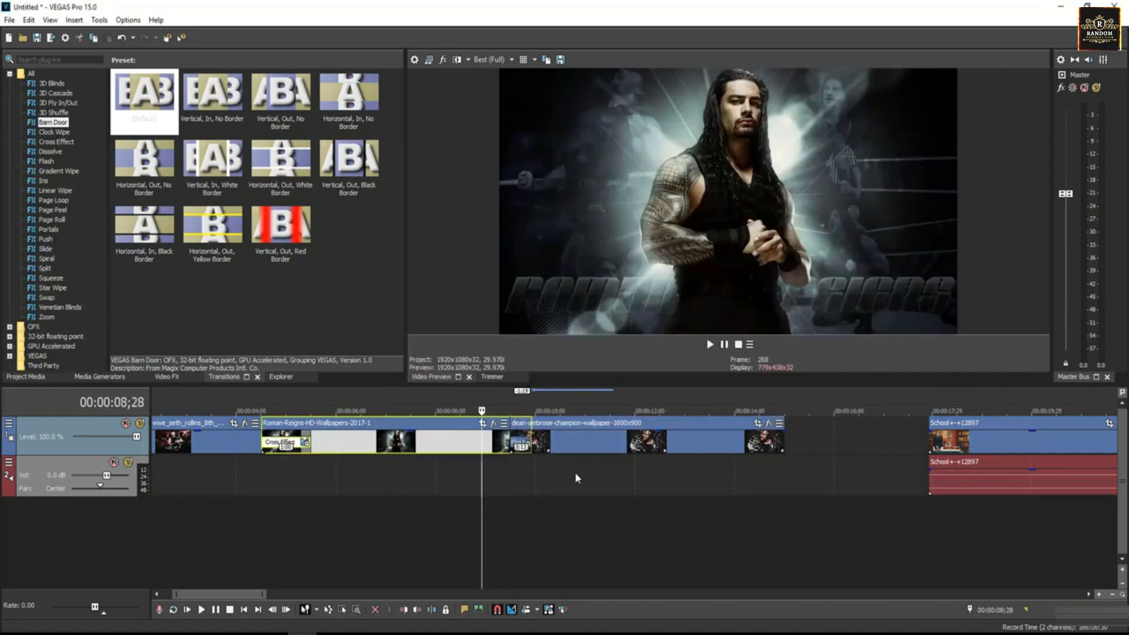
Preview the Flash transition, then slide the School clip left against the dean-ambrose clip
key(space)
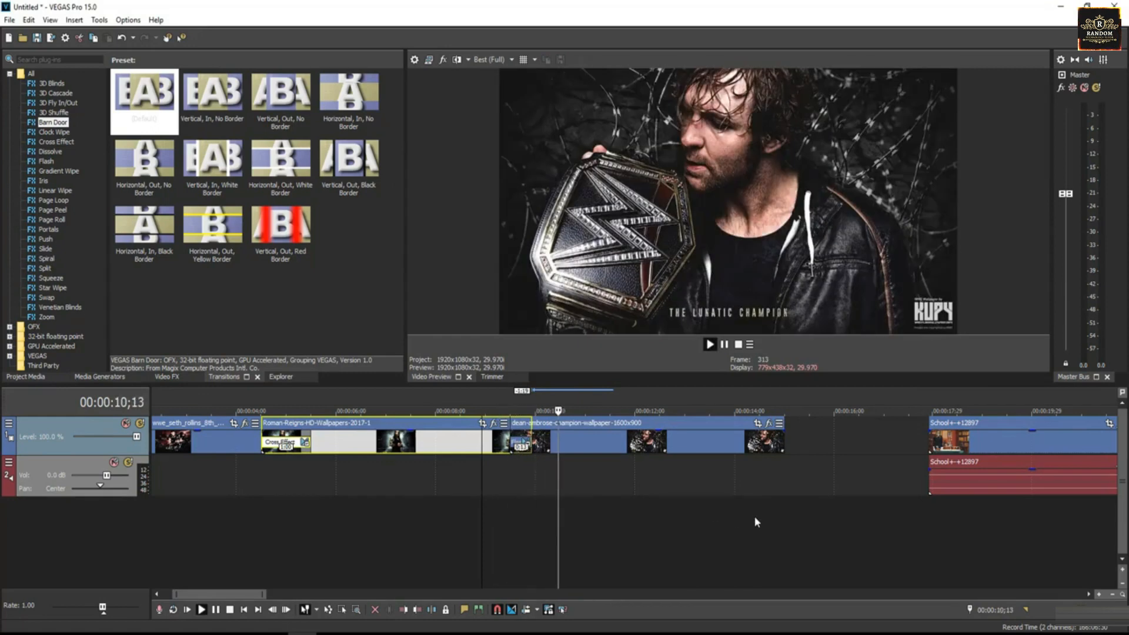
key(space)
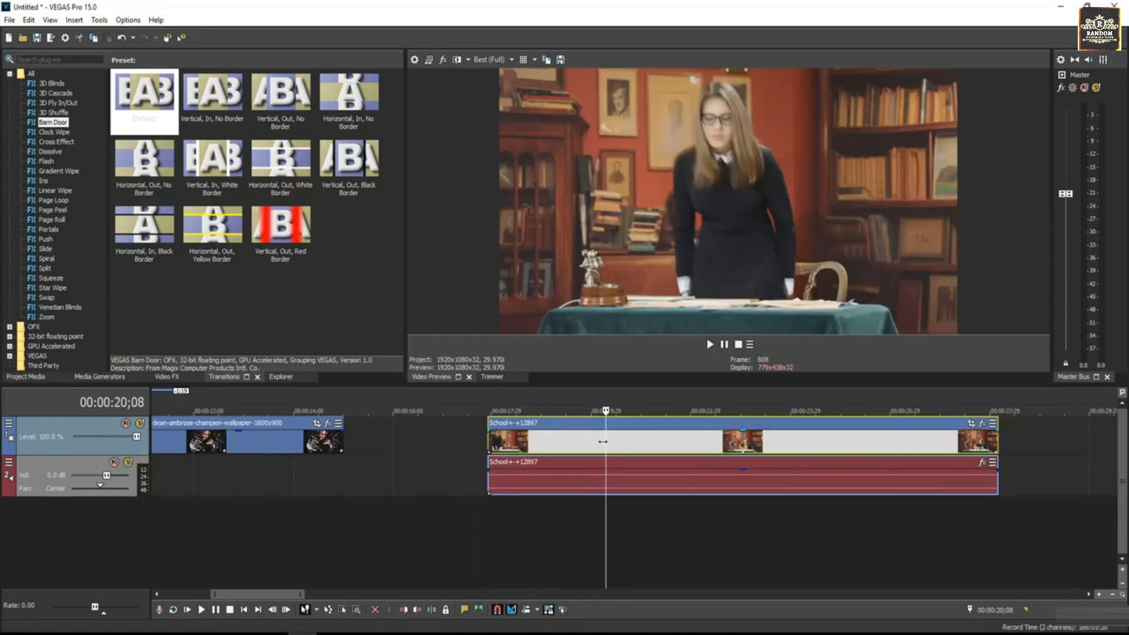
drag(605, 443, 457, 445)
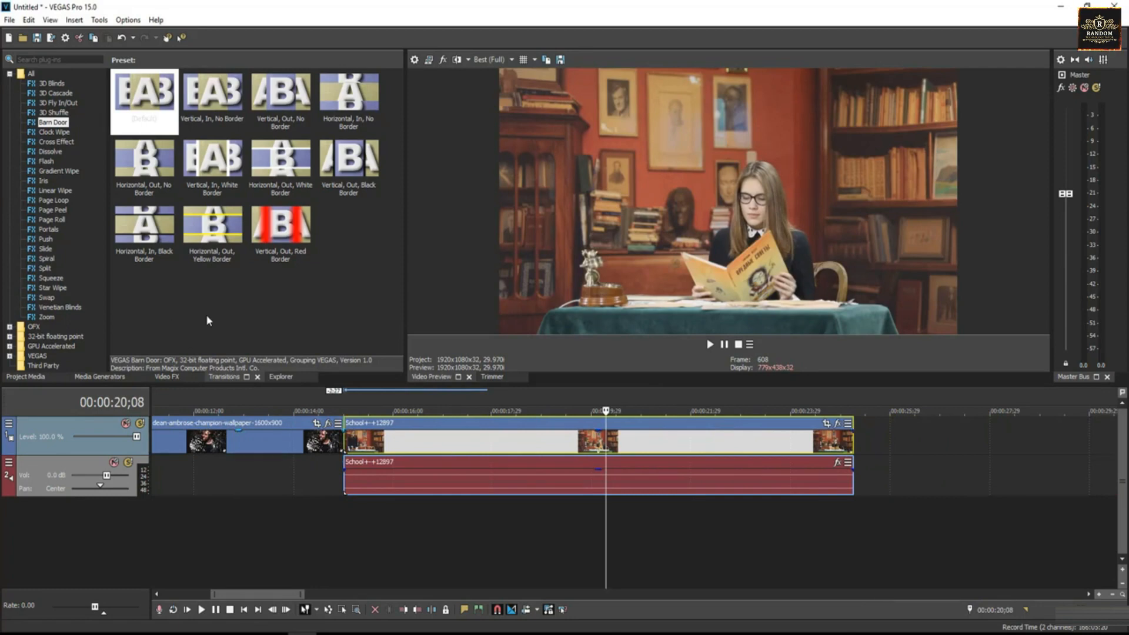
click(294, 436)
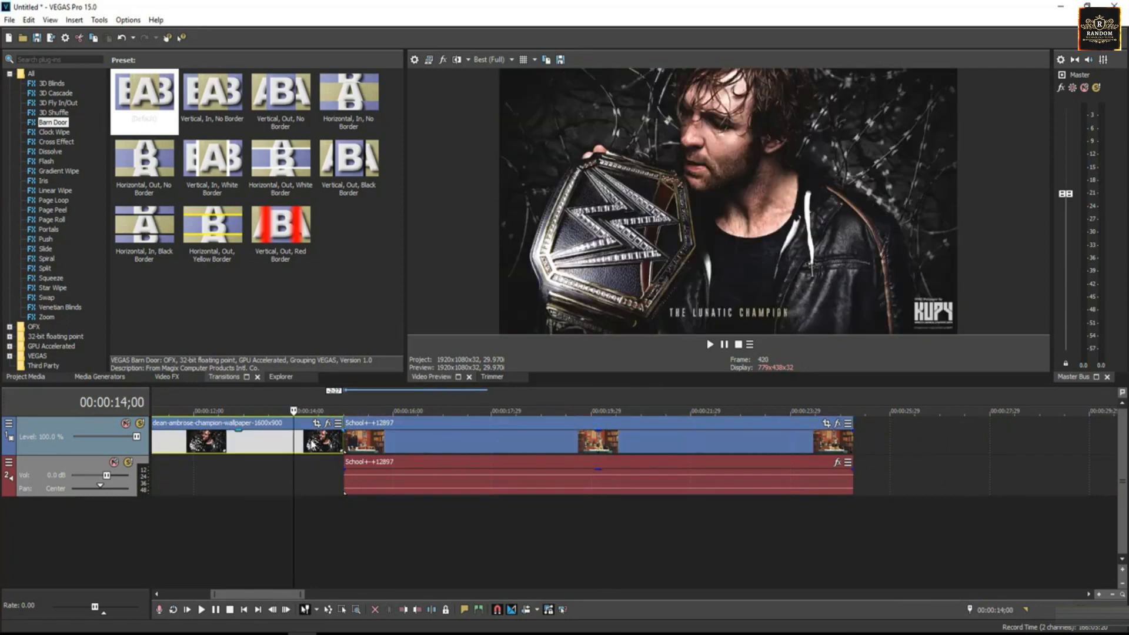
click(404, 450)
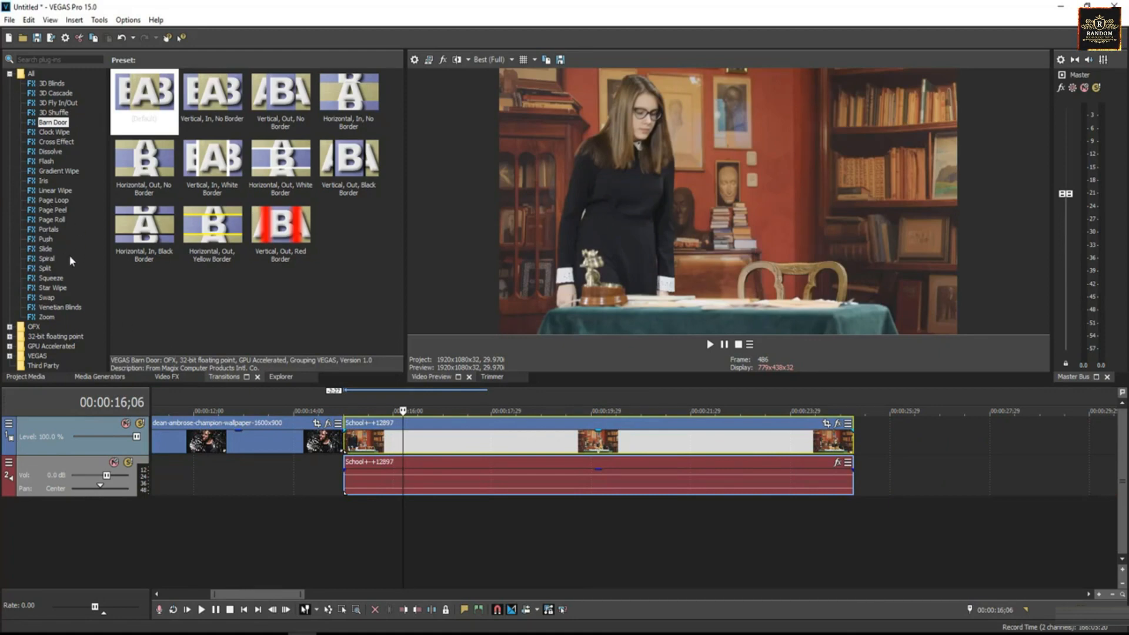
Apply the Star Wipe 'Corner Tooth' preset at the wallpaper/School clip junction
click(64, 289)
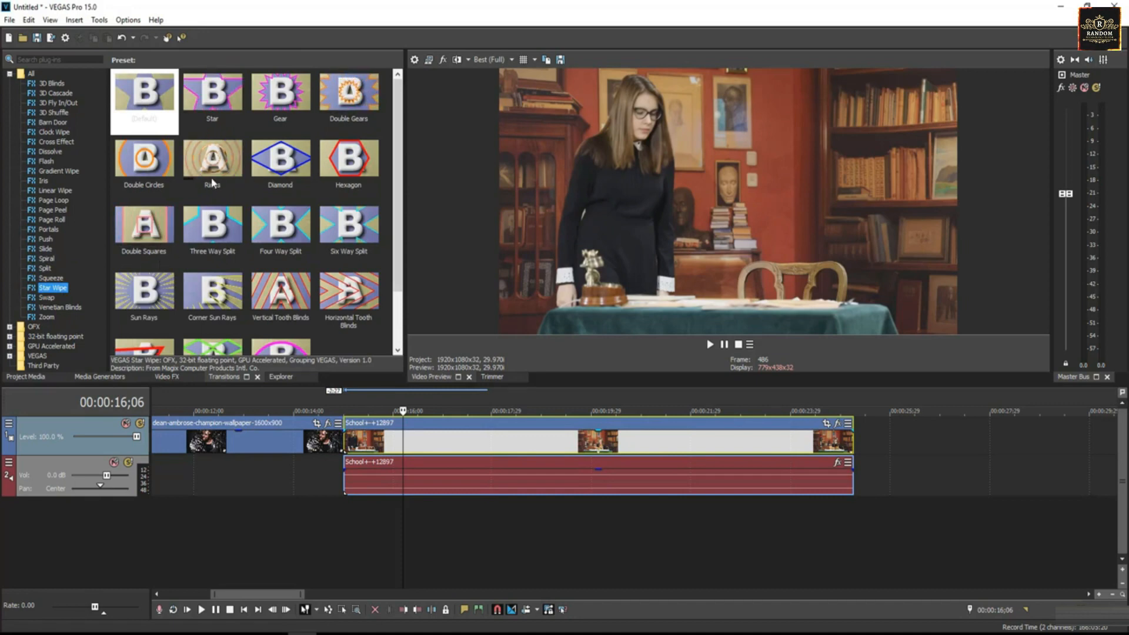
scroll(223, 186, down, 1)
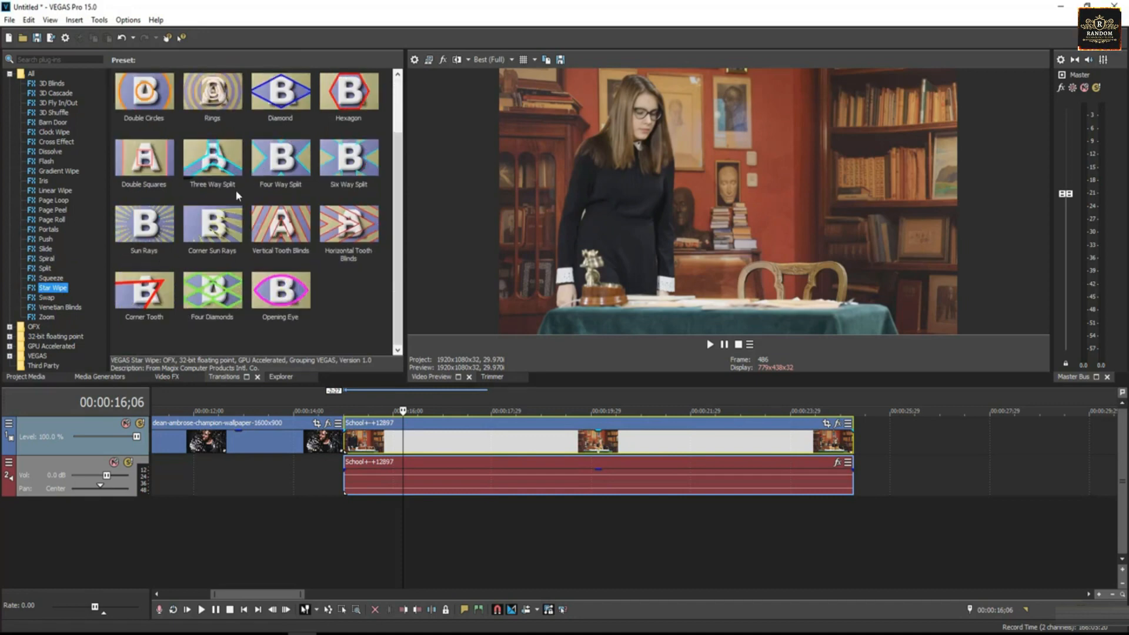
click(142, 293)
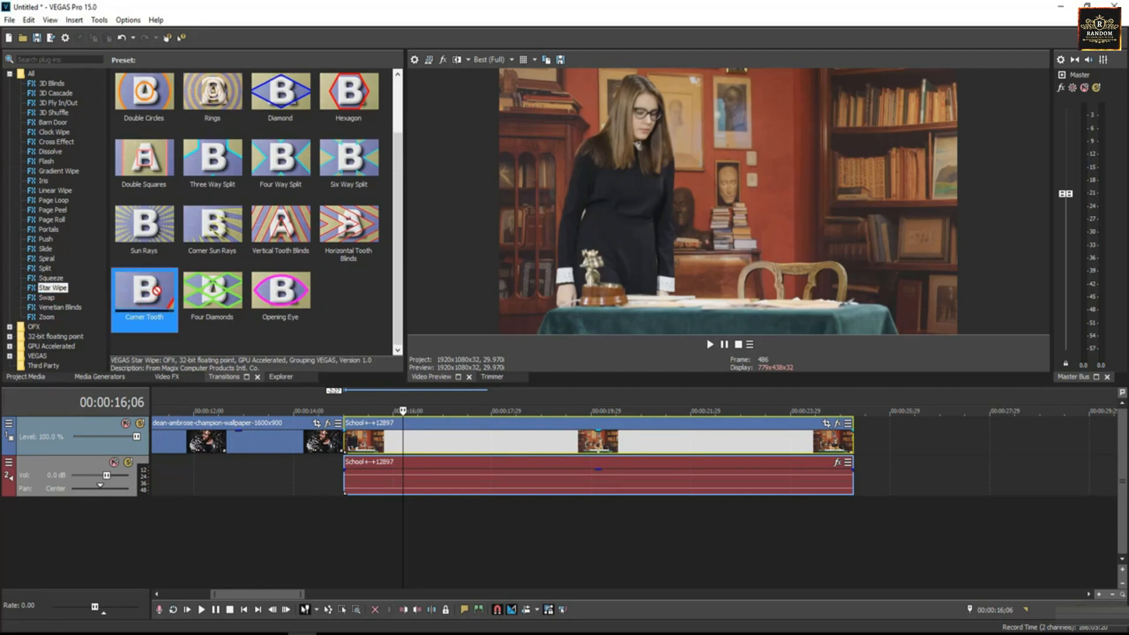
drag(154, 291, 353, 455)
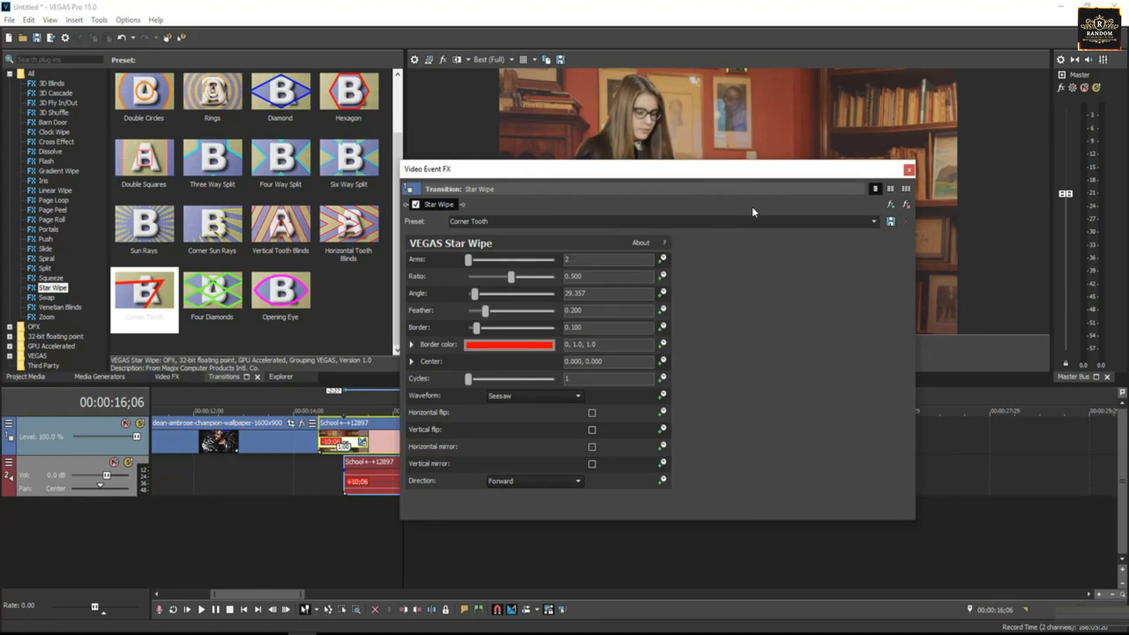
click(907, 172)
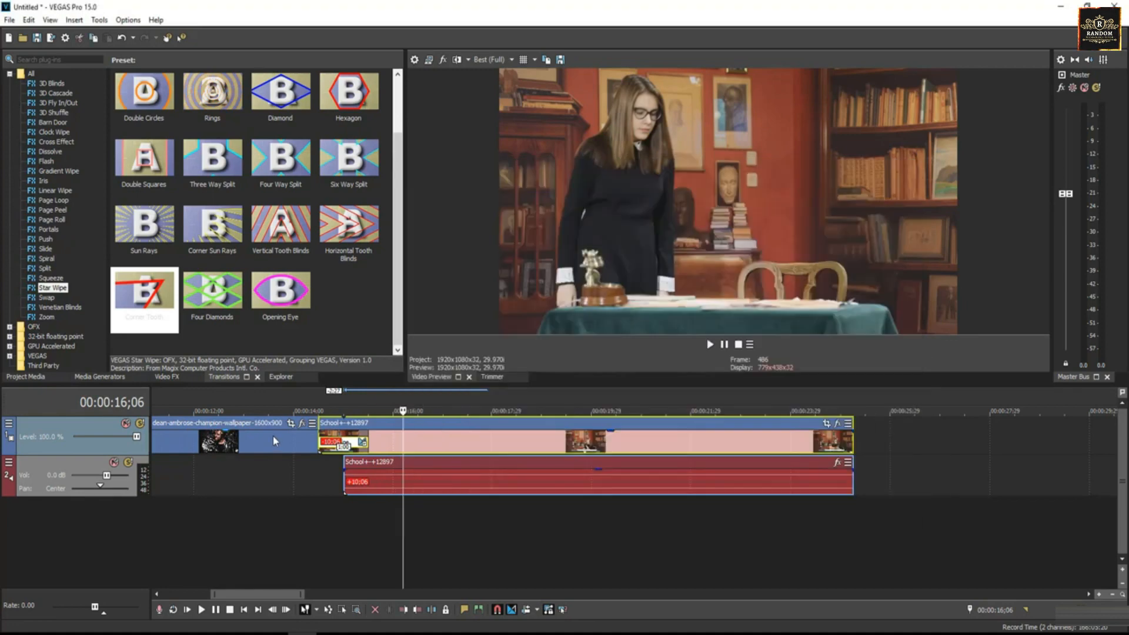
Play back the Star Wipe transition from just before it, then zoom in around 00:00:13;19
click(273, 436)
key(space)
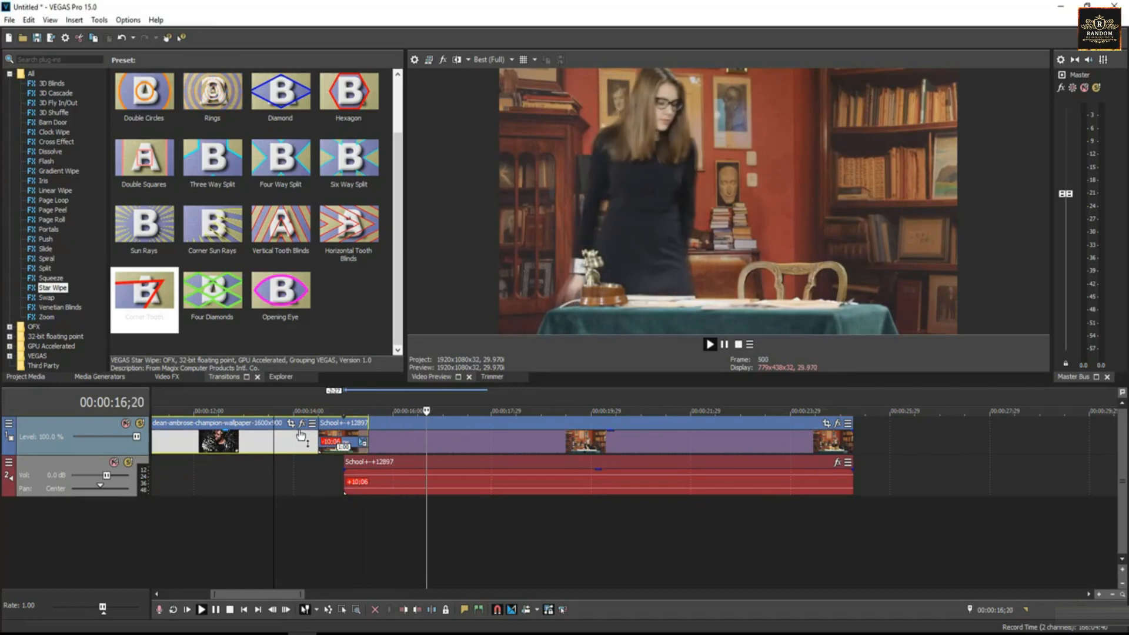
click(292, 445)
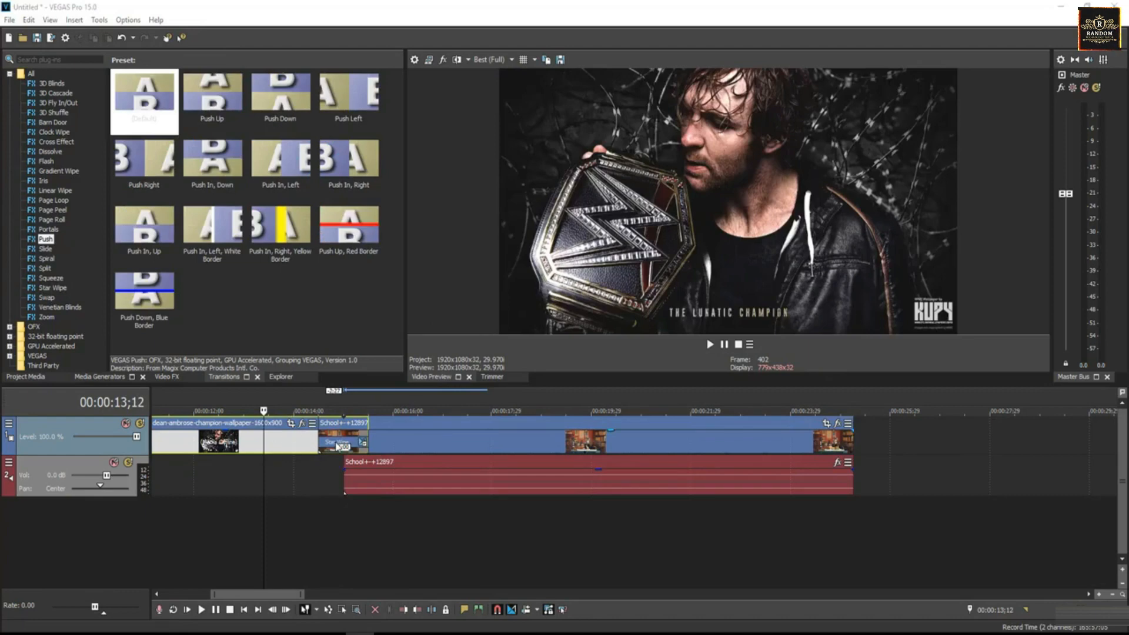
click(276, 442)
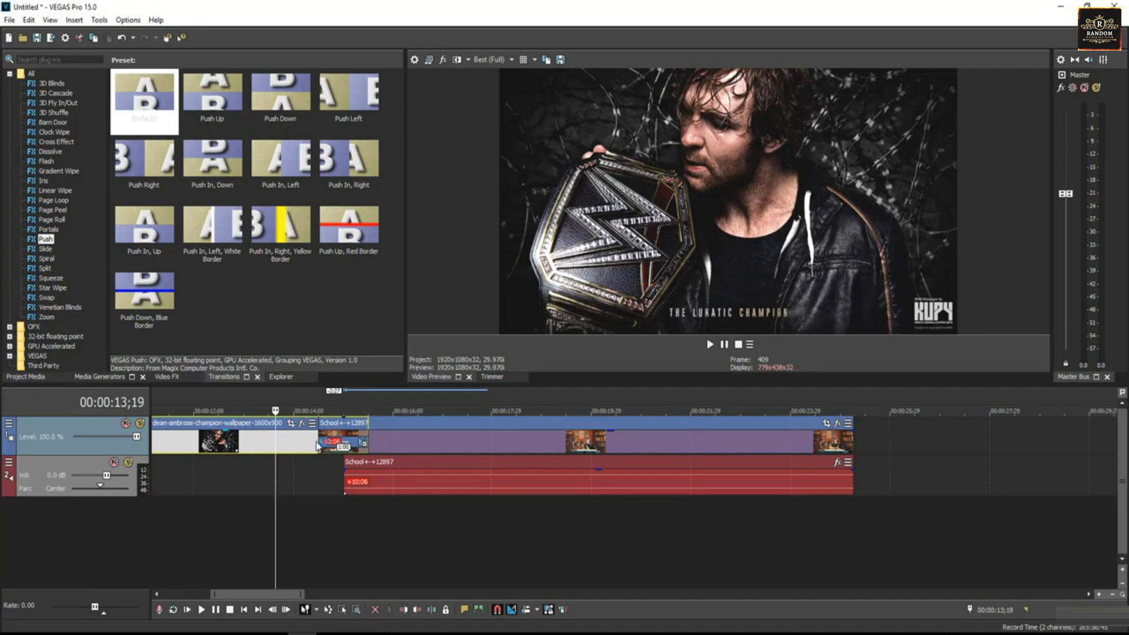
click(1099, 594)
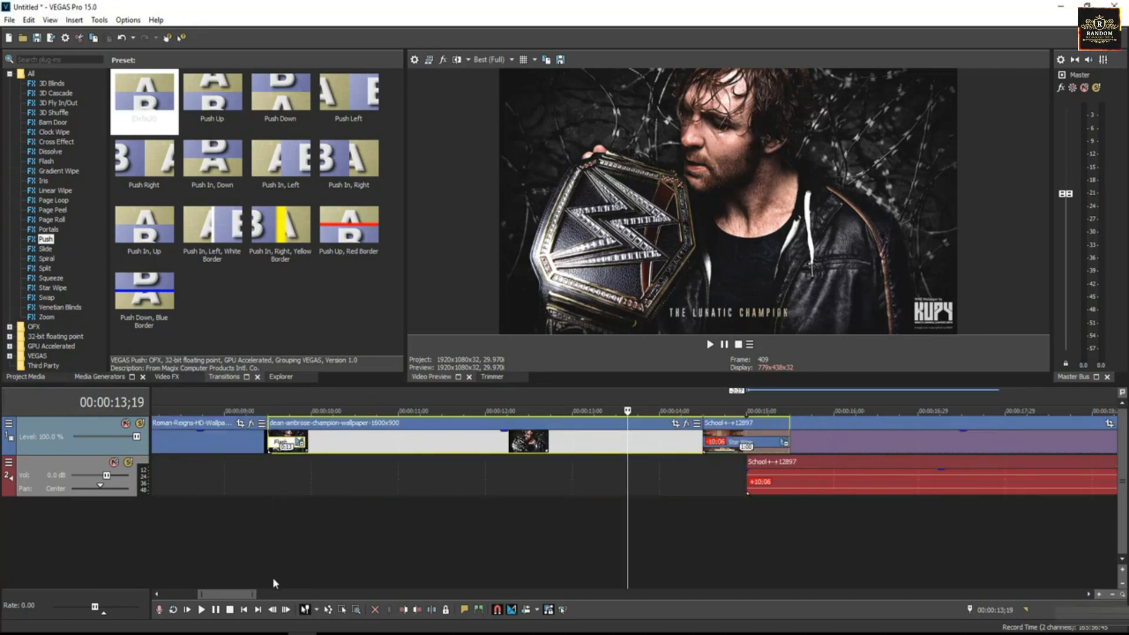
Remove the Star Wipe plug-in from the School clip's transition via Transition Properties
drag(235, 594, 253, 594)
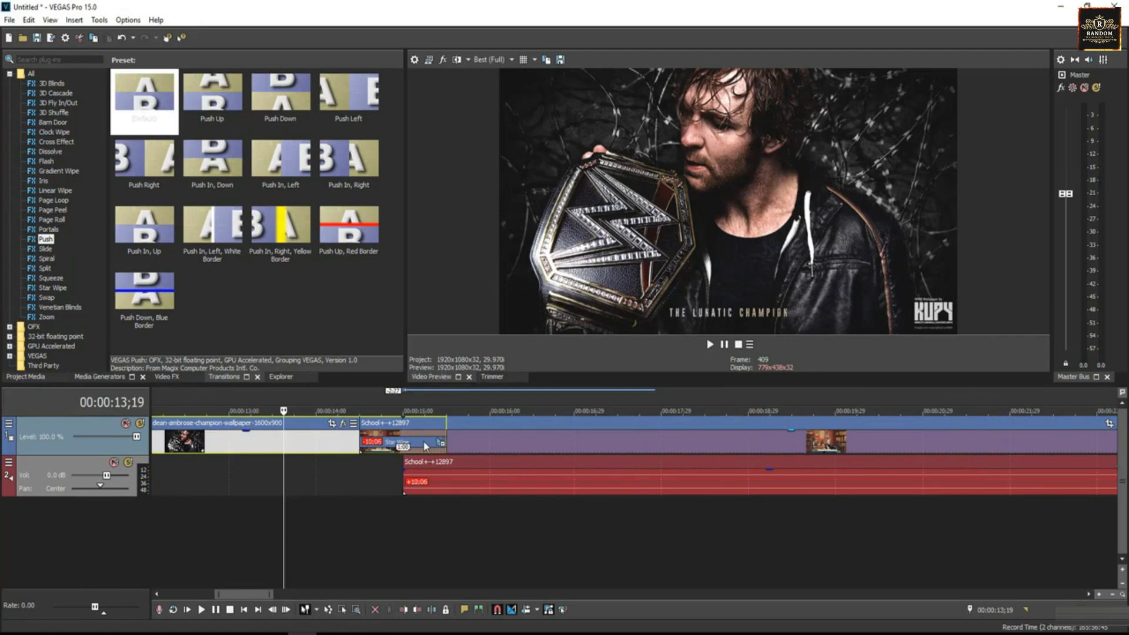
click(424, 447)
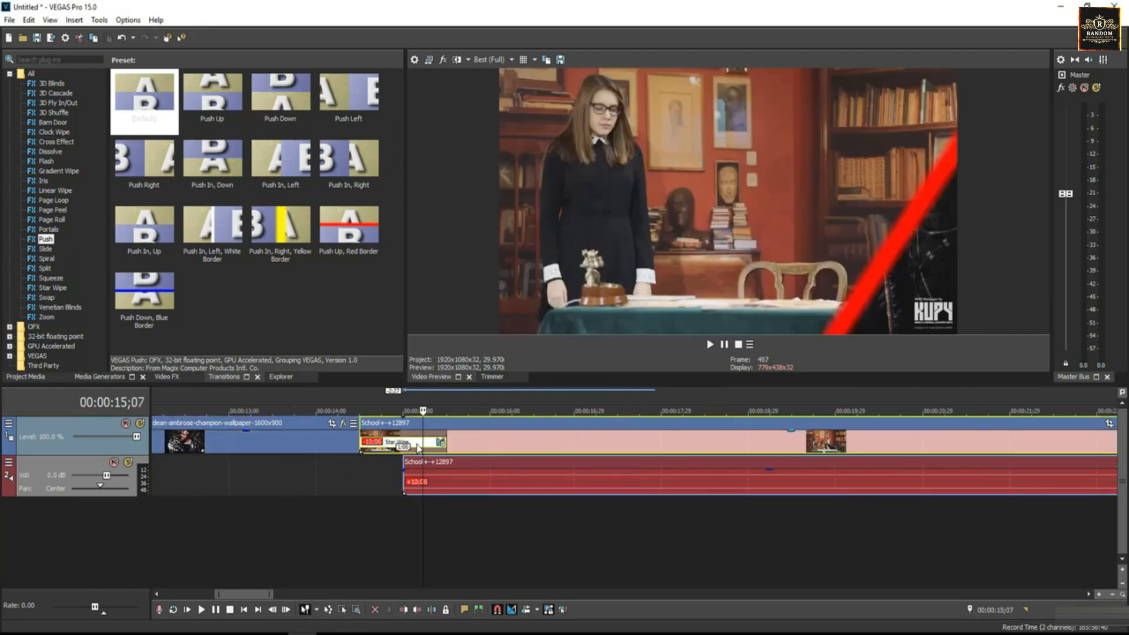
right_click(418, 448)
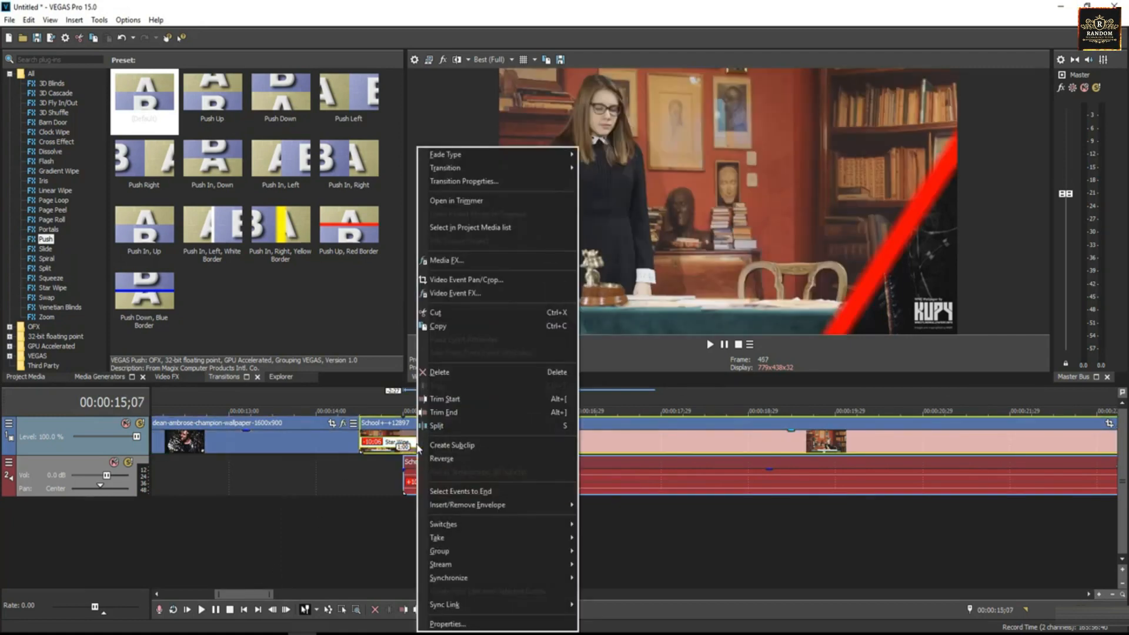
click(448, 182)
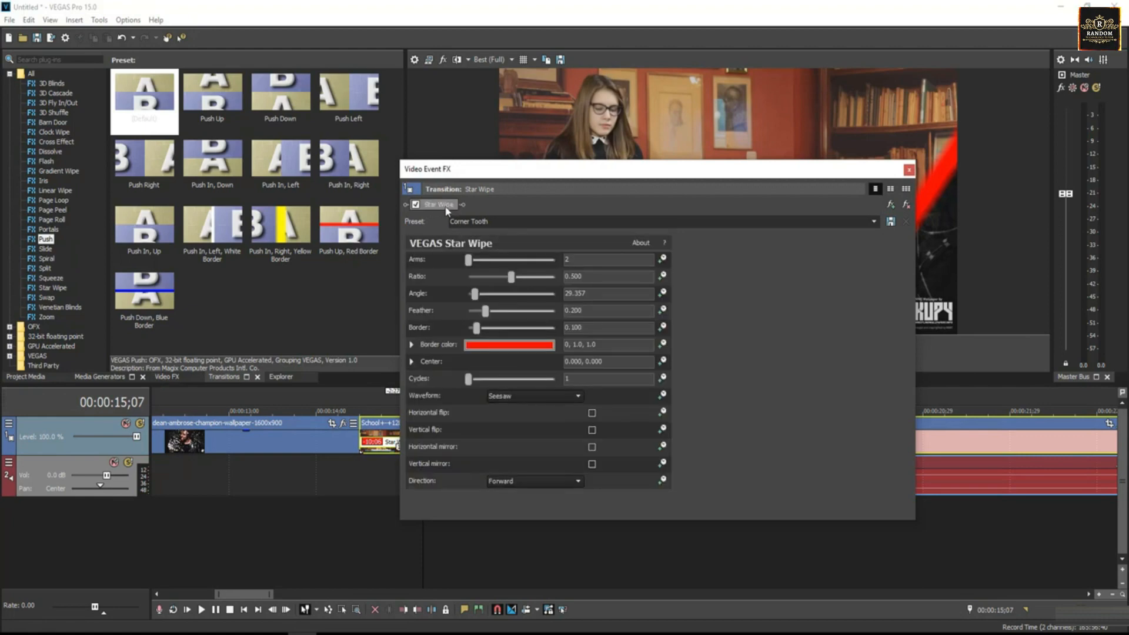
click(907, 205)
click(333, 471)
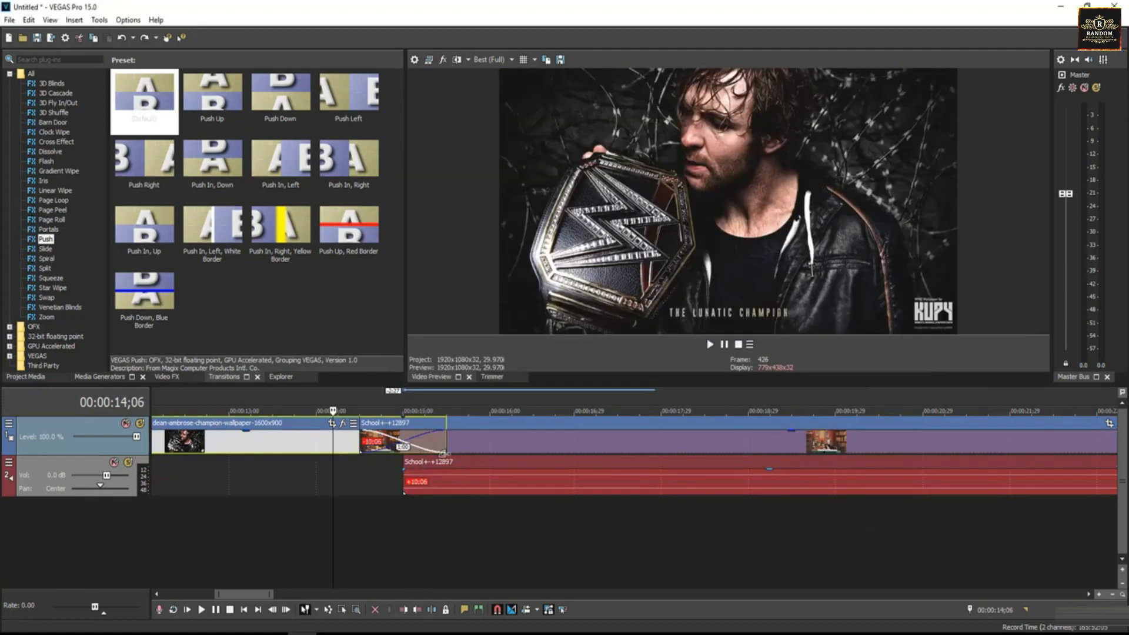
Move the School video later to end the overlap, and extend its audio to match
click(479, 444)
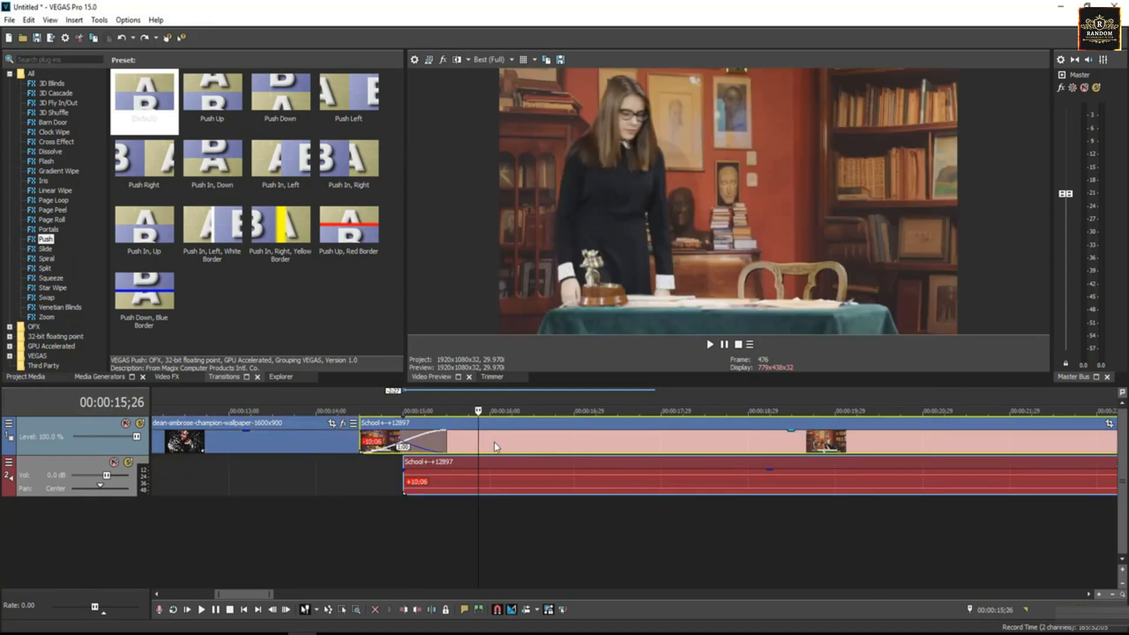
drag(494, 442, 582, 449)
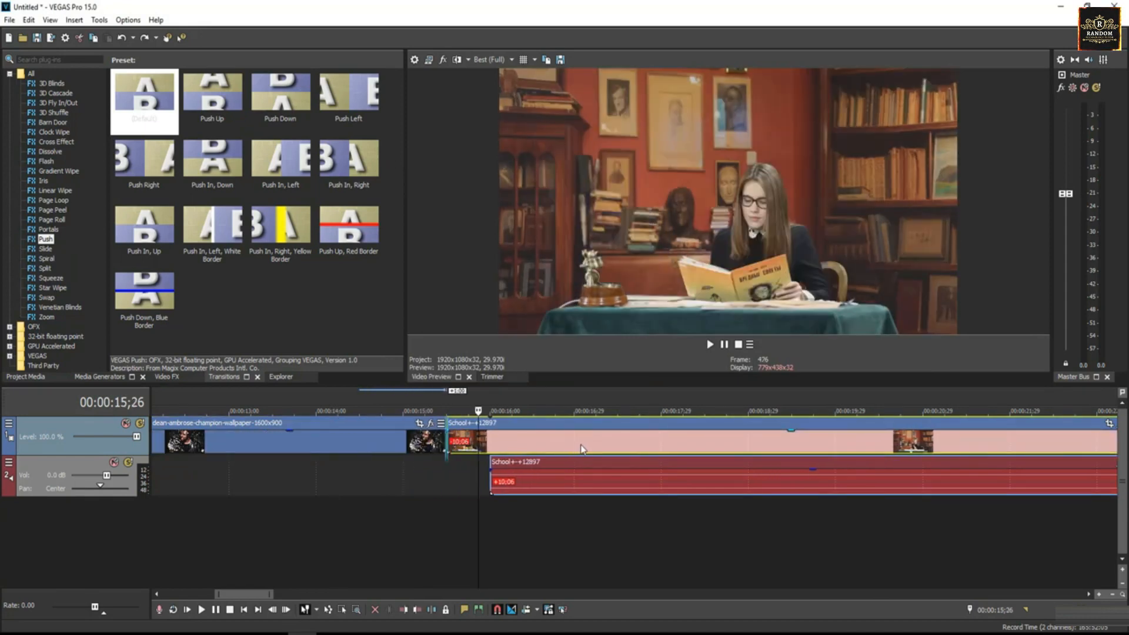
click(489, 480)
drag(489, 480, 447, 476)
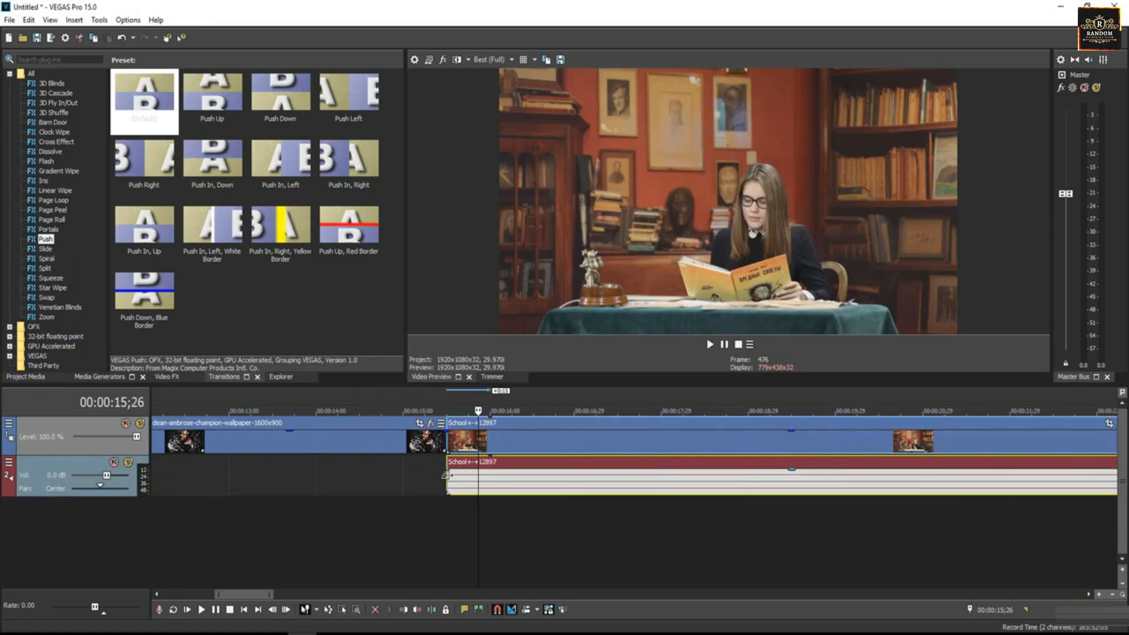
Deselect the clips and widen the timeline view to show both wallpaper and School clips
click(385, 446)
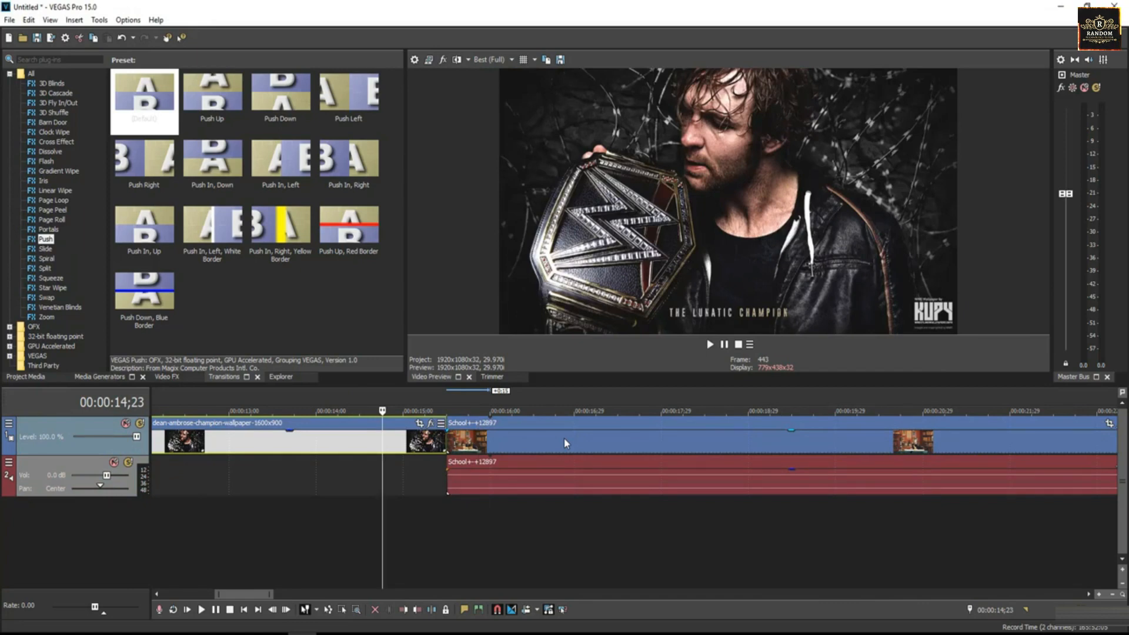
click(362, 548)
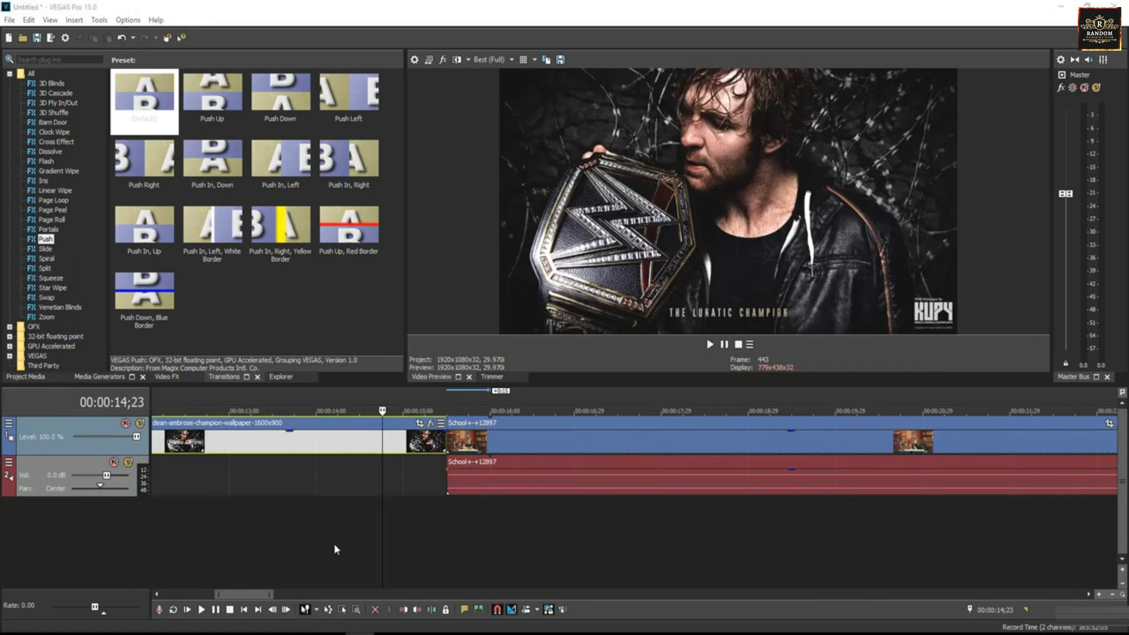
drag(273, 595, 376, 595)
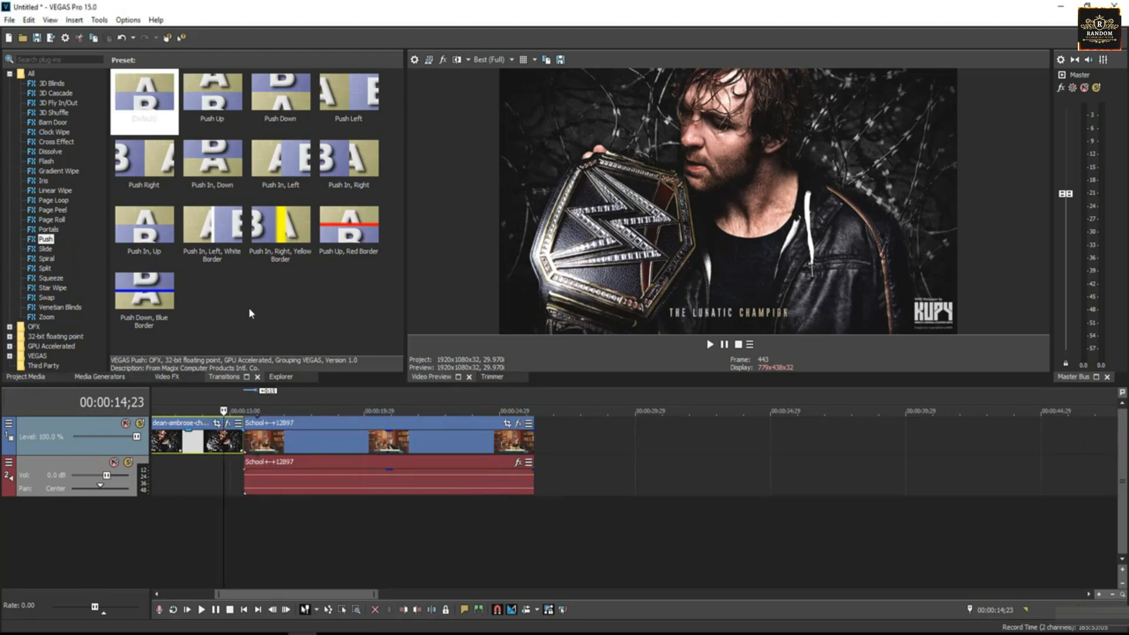
Drag Here In My Garage.mp4 from Project Media onto the timeline right after School
click(28, 376)
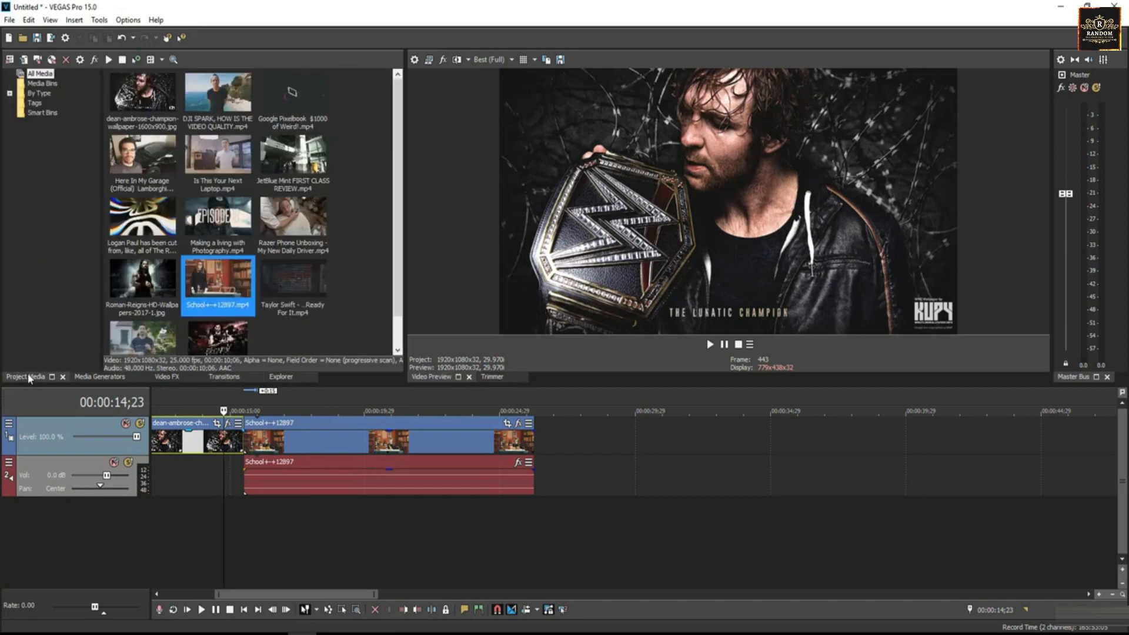
click(291, 333)
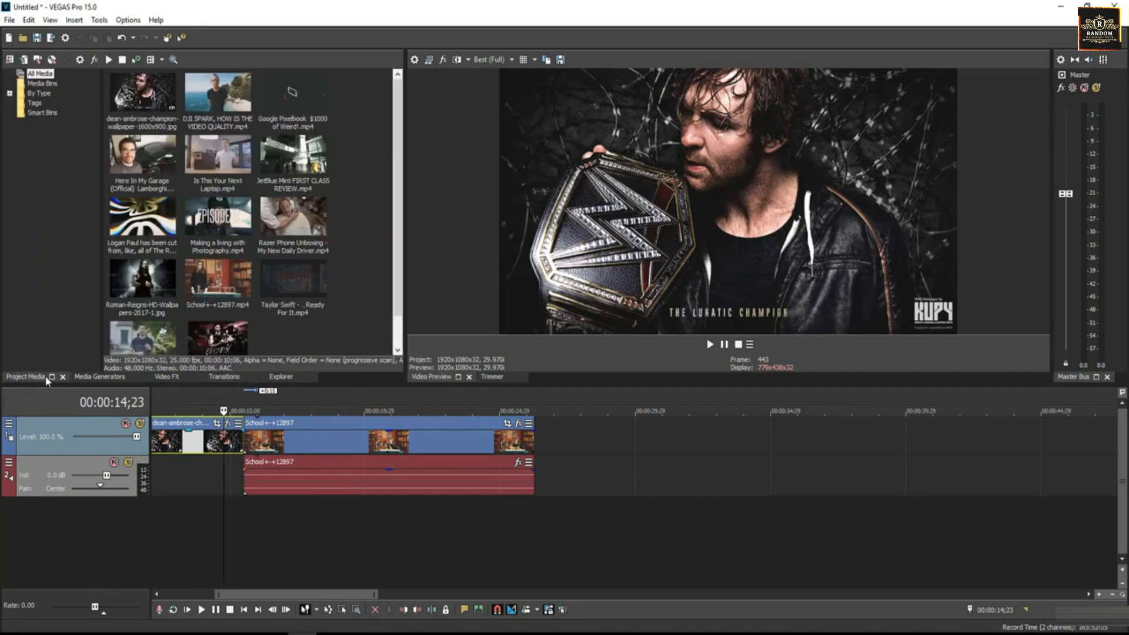
click(231, 216)
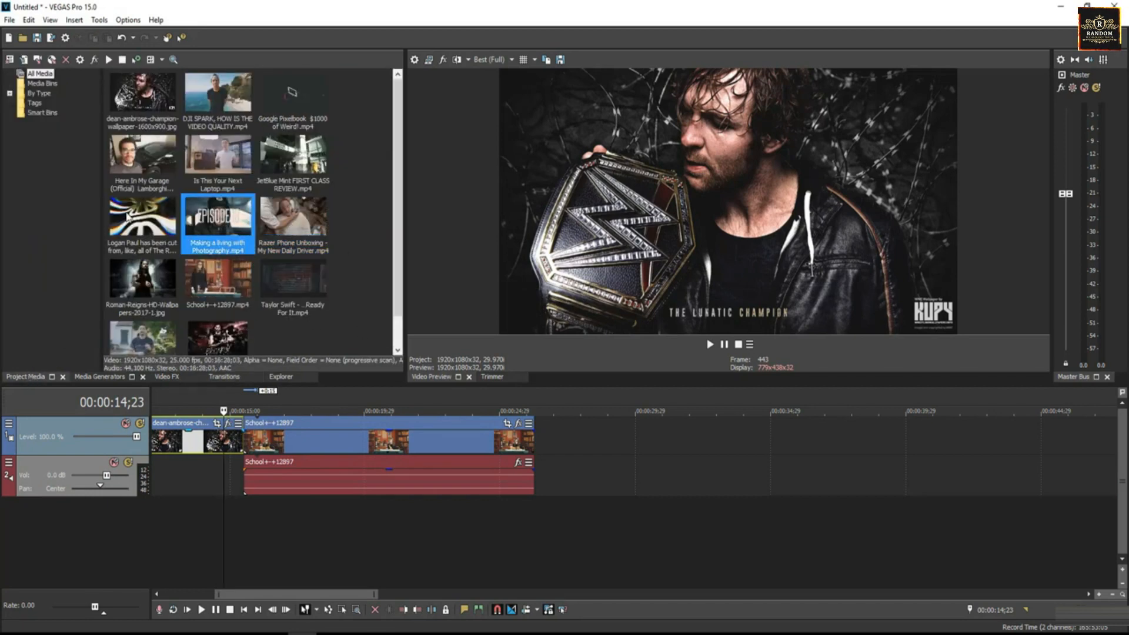
click(125, 155)
drag(294, 197, 551, 459)
click(522, 441)
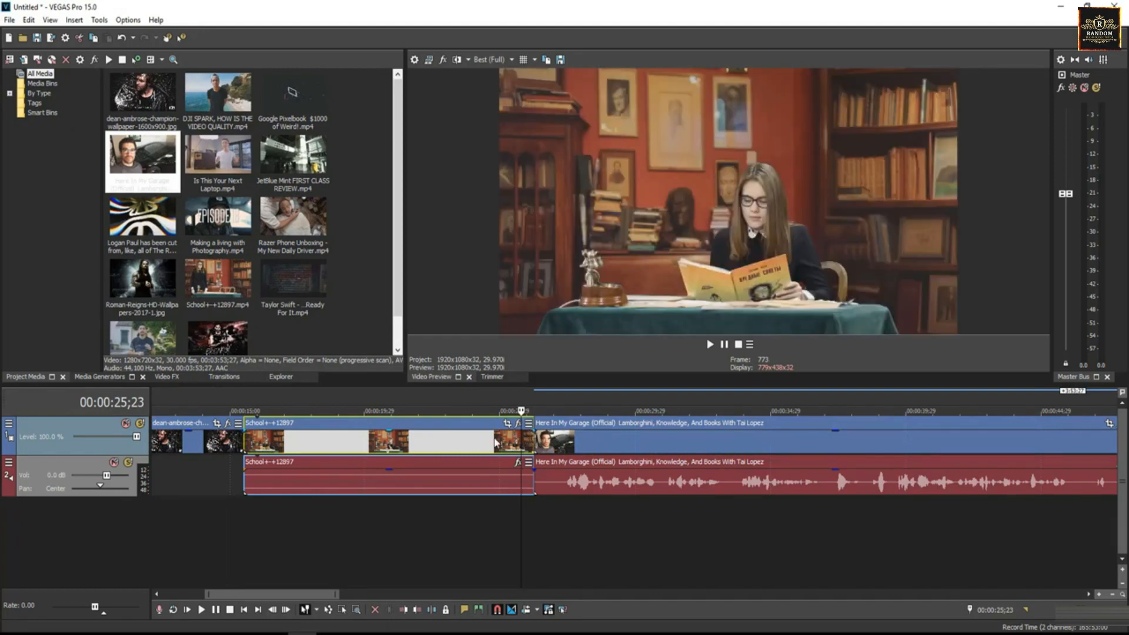
key(space)
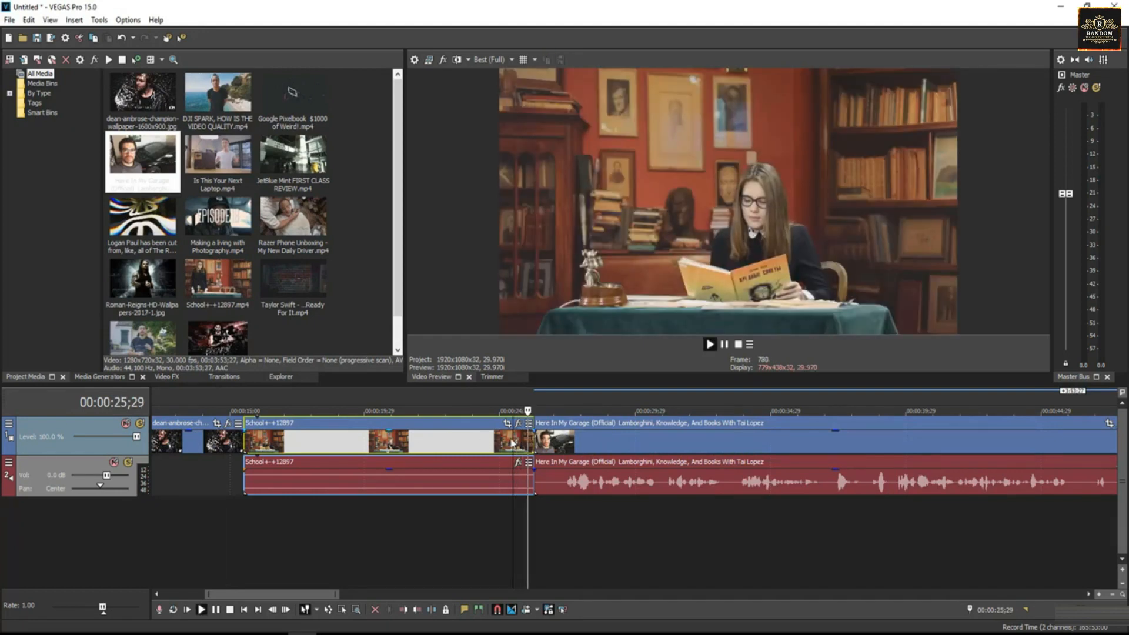
click(590, 441)
key(space)
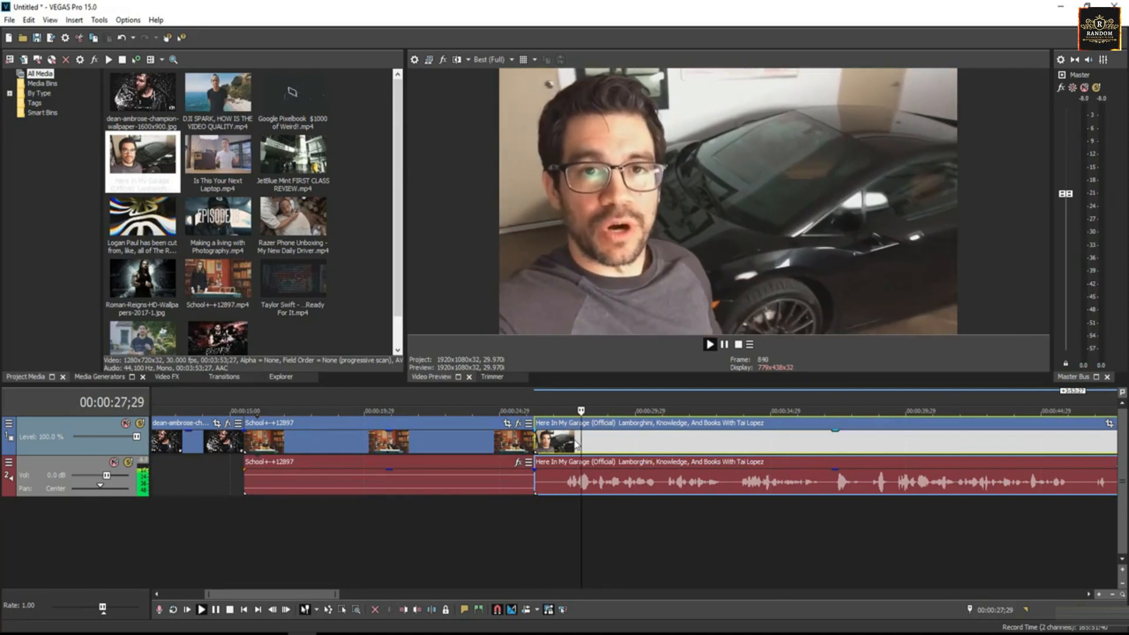
click(502, 444)
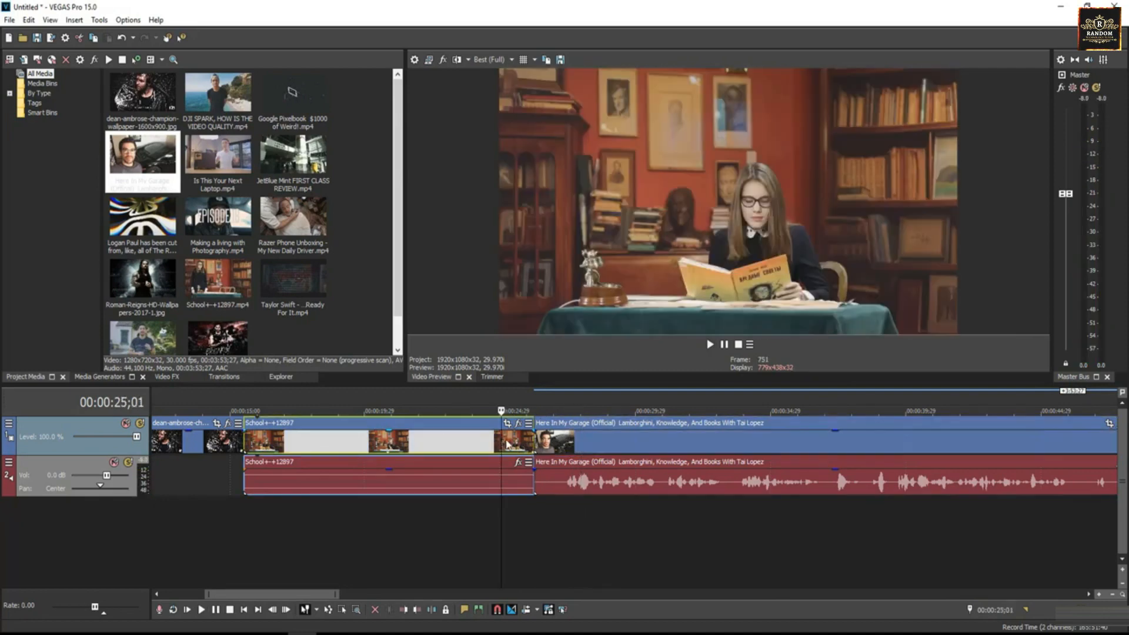
click(579, 444)
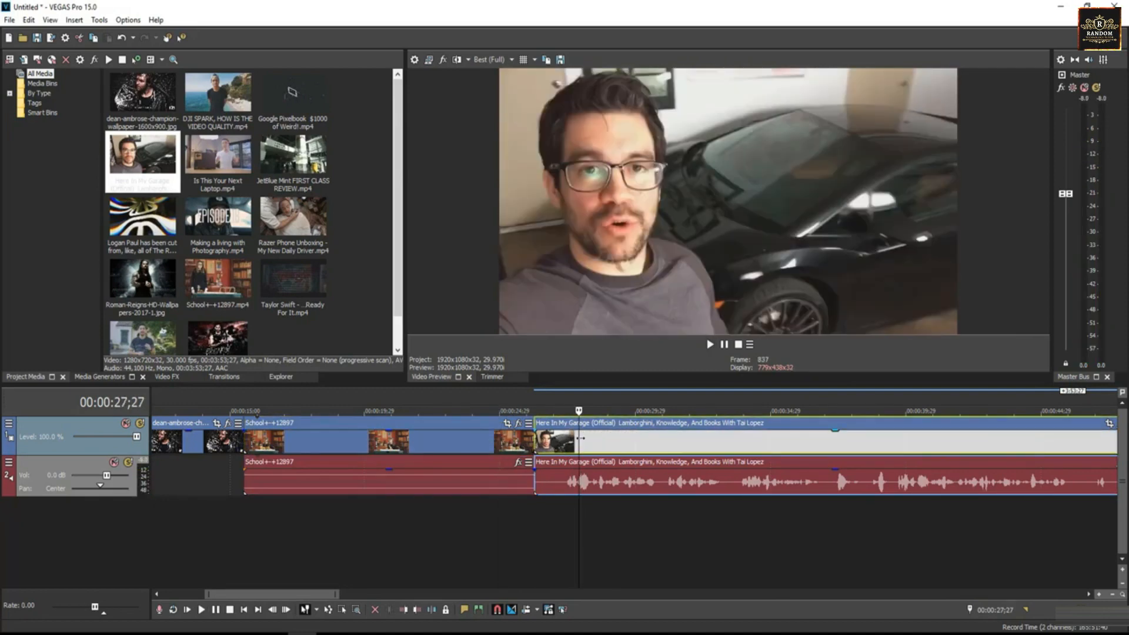
drag(600, 448, 624, 447)
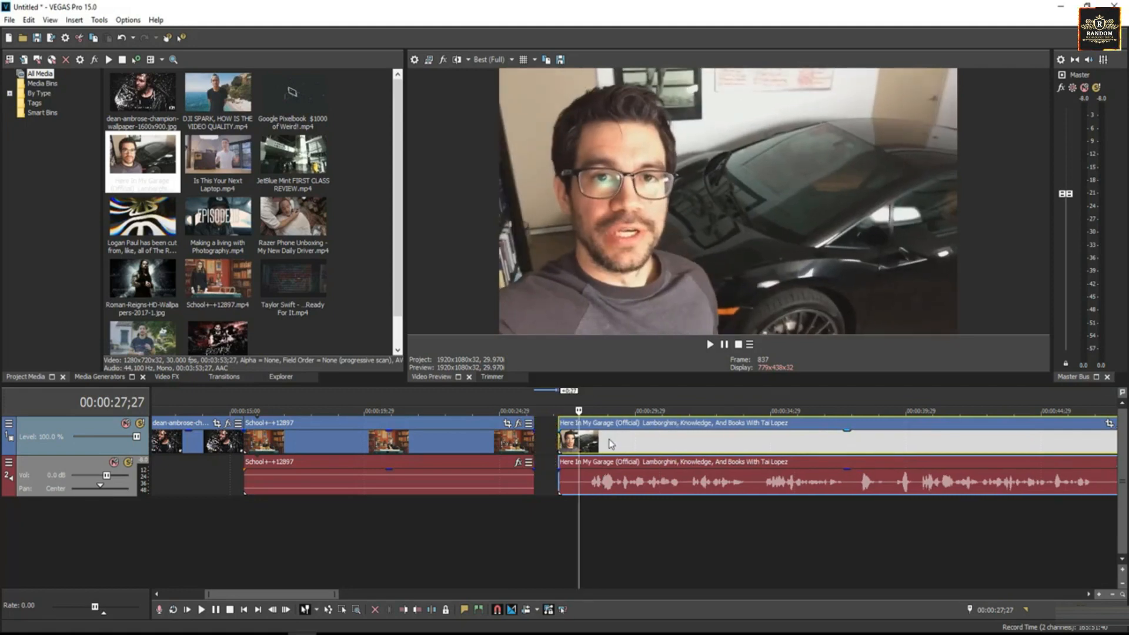
drag(620, 447, 586, 450)
drag(584, 451, 571, 451)
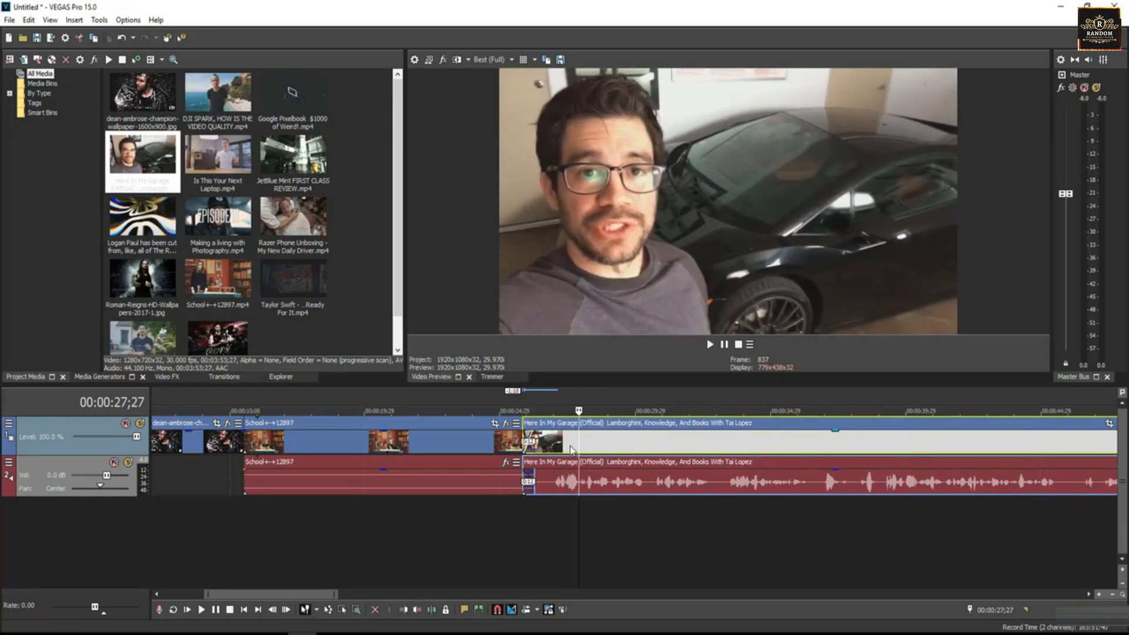
click(503, 444)
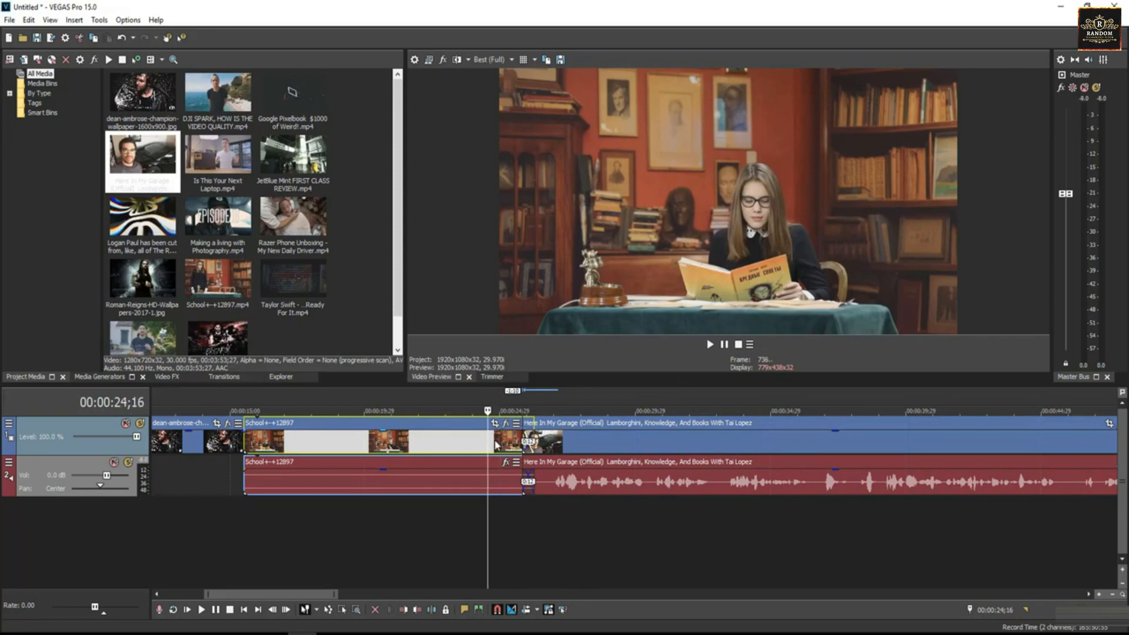
key(space)
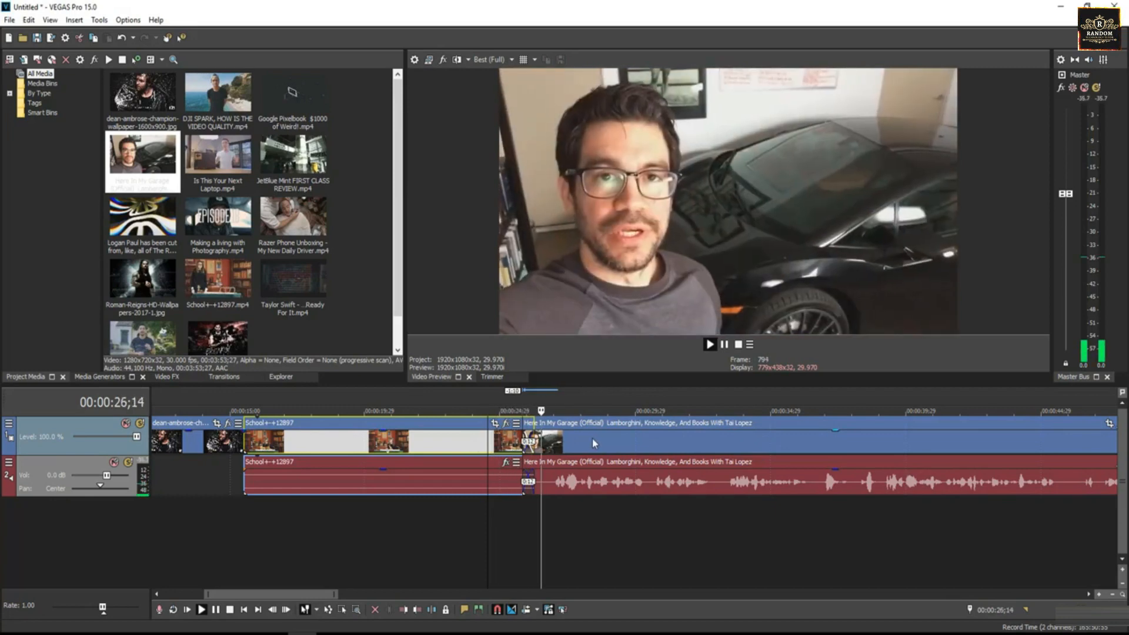
key(space)
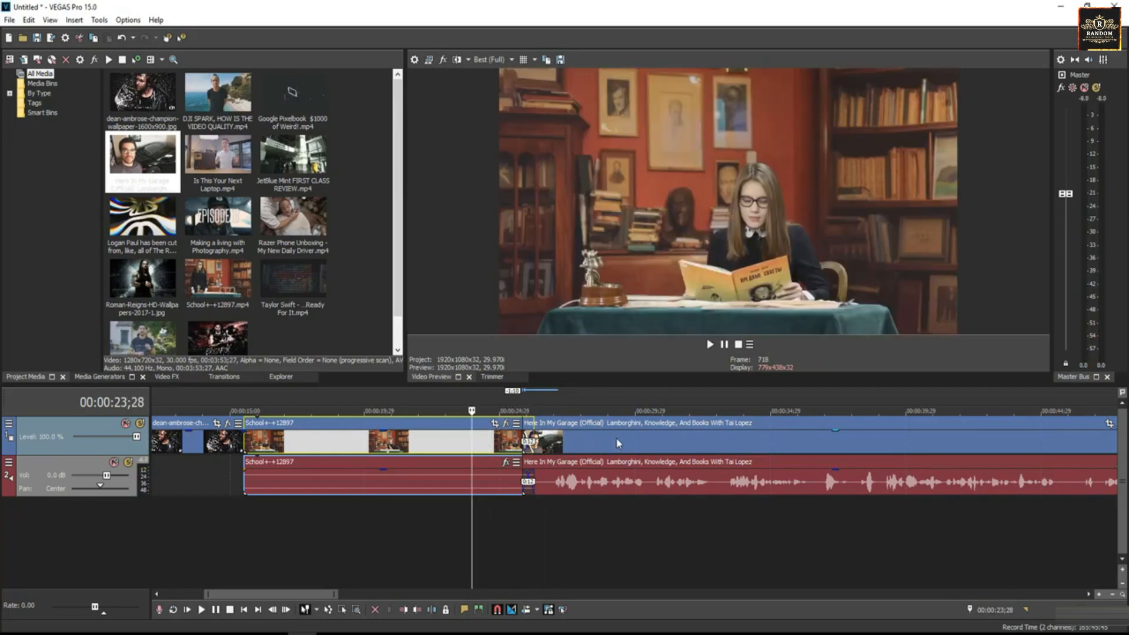
drag(616, 439, 587, 442)
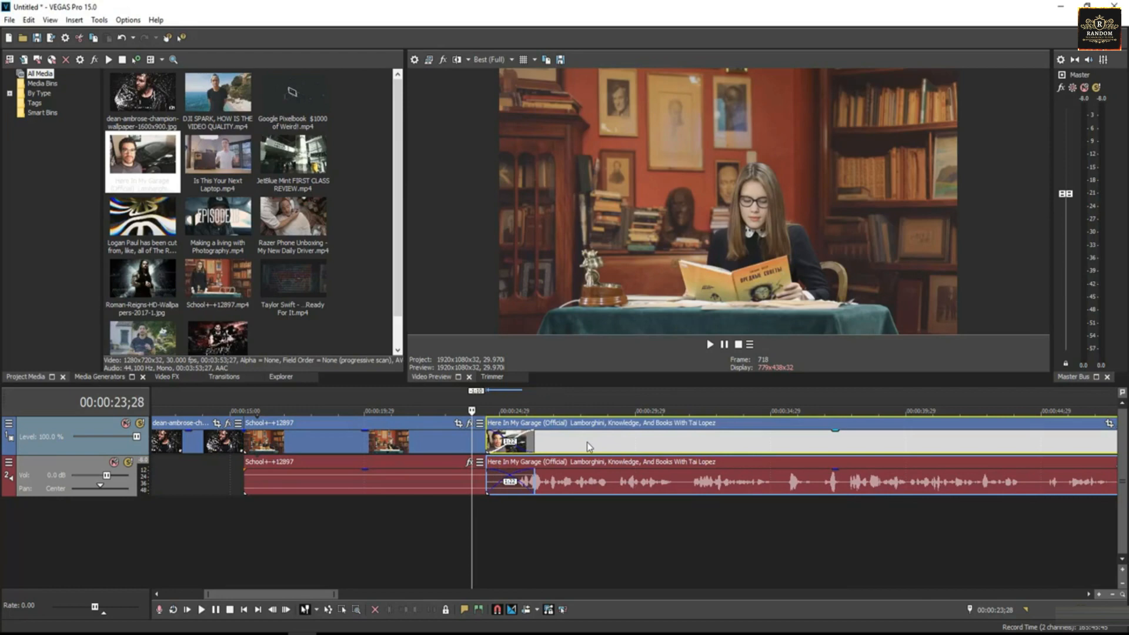
click(418, 442)
key(space)
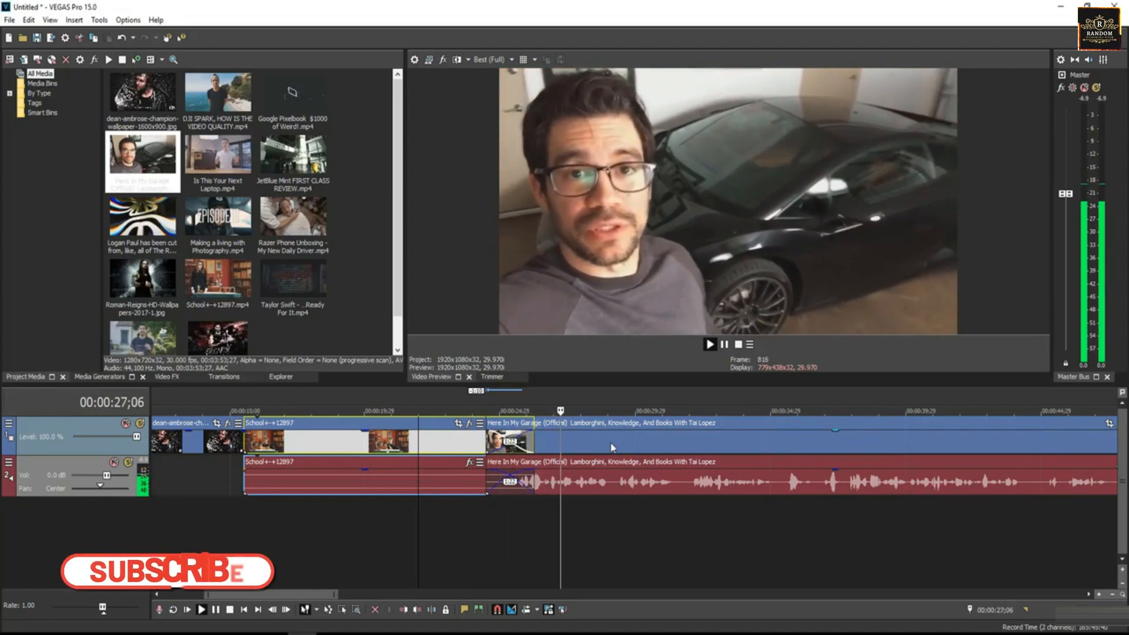
click(611, 443)
click(415, 442)
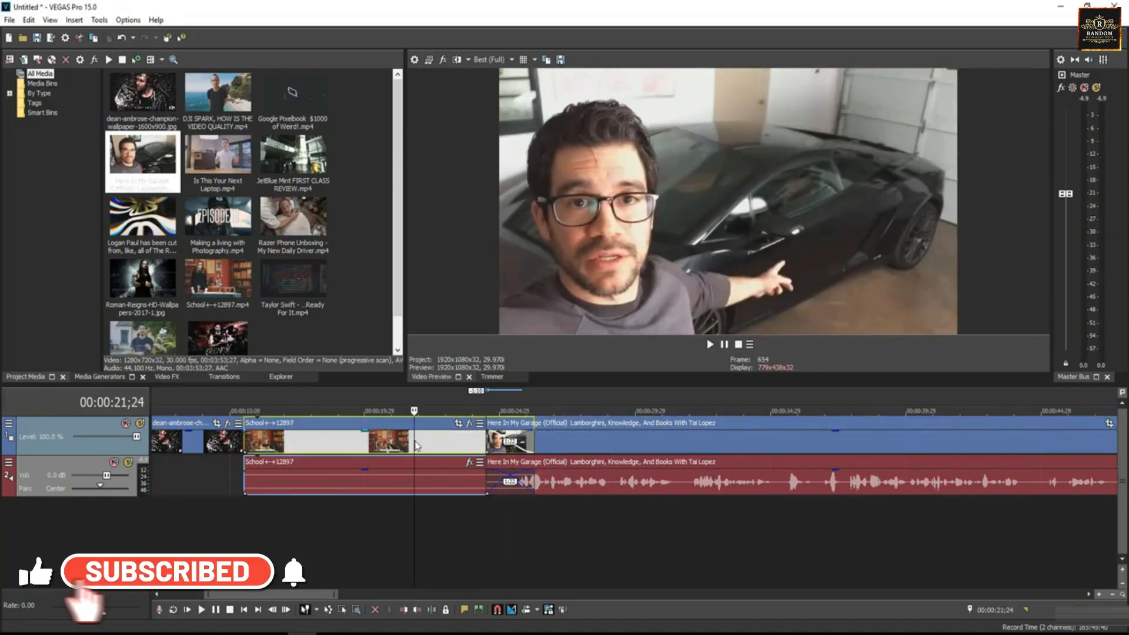
drag(608, 447, 656, 446)
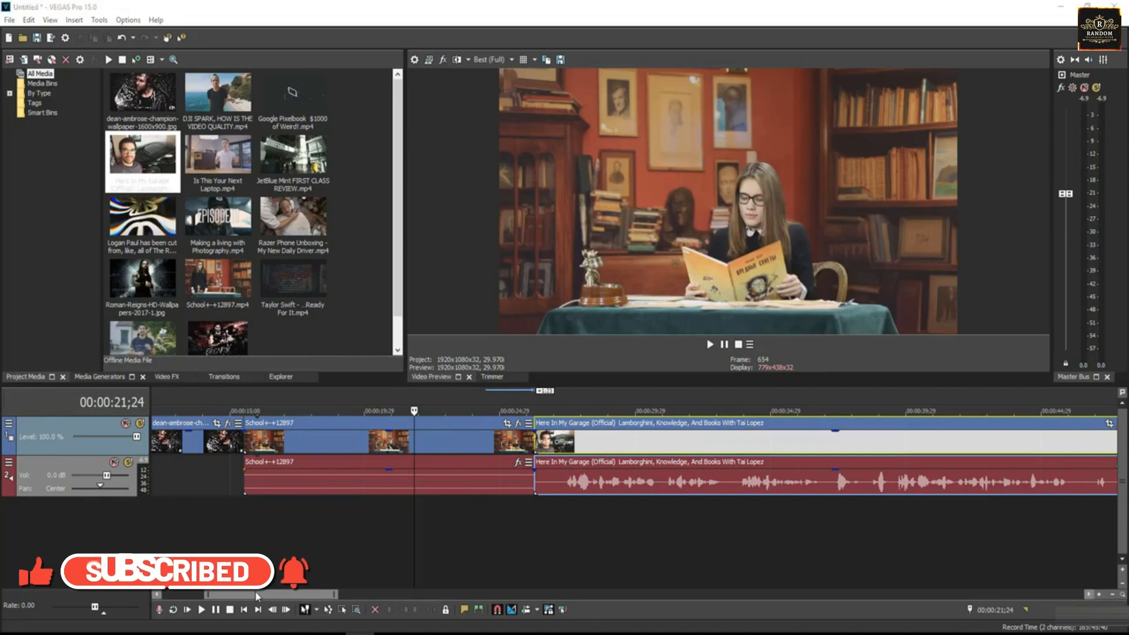
drag(258, 595, 316, 596)
click(393, 453)
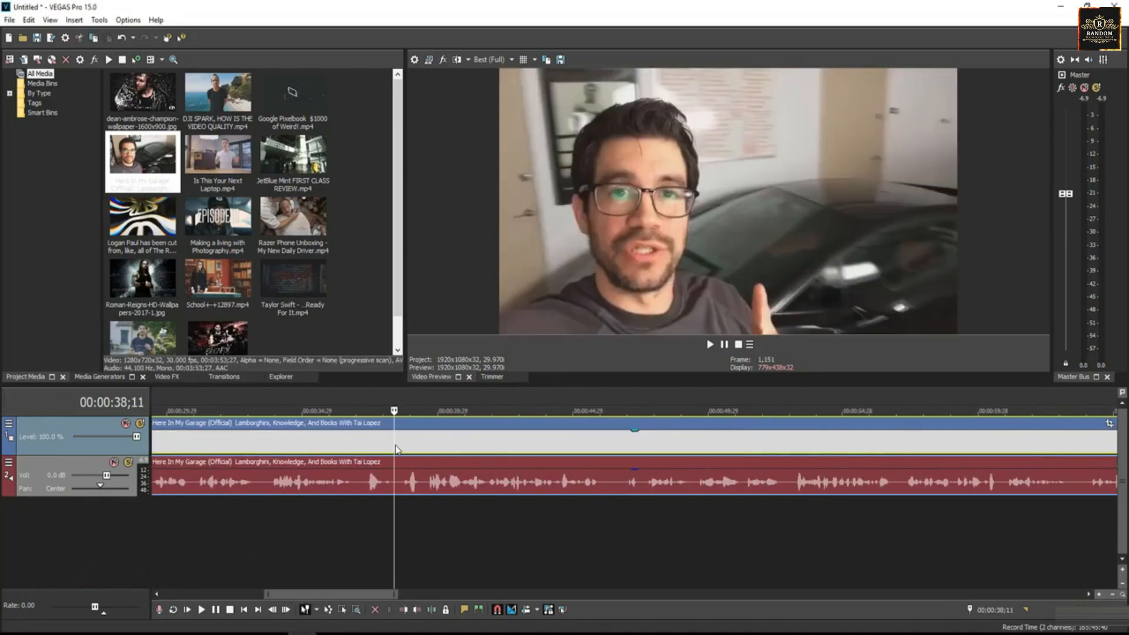
Split the Garage clip at 38;11 and 44;14, delete the middle piece, and close the gap
key(s)
click(560, 439)
key(s)
click(488, 446)
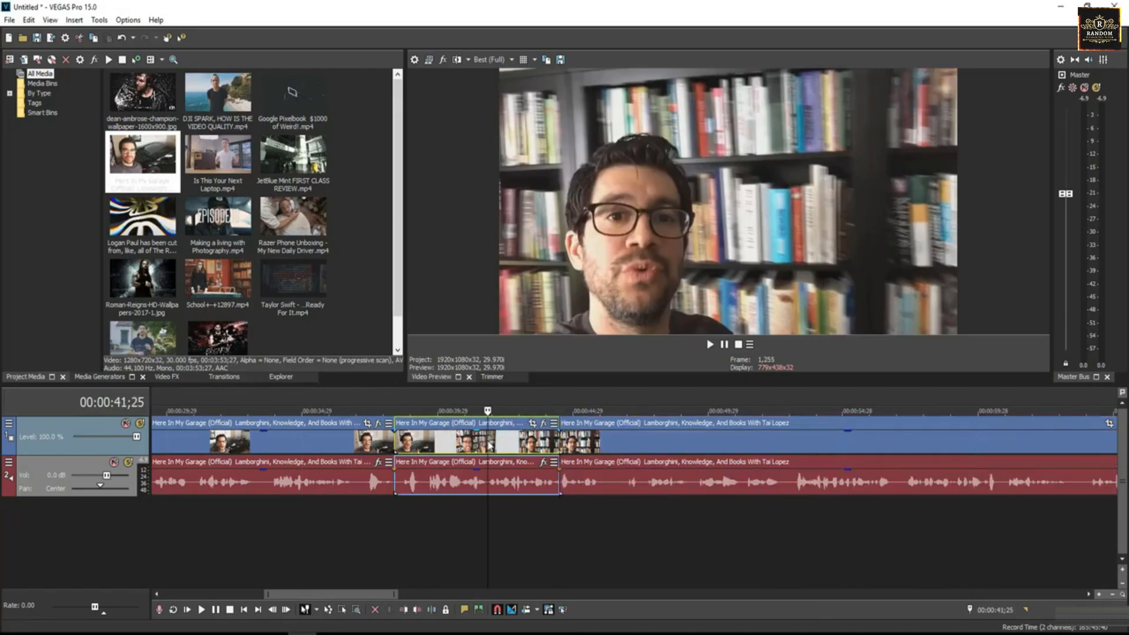
key(Delete)
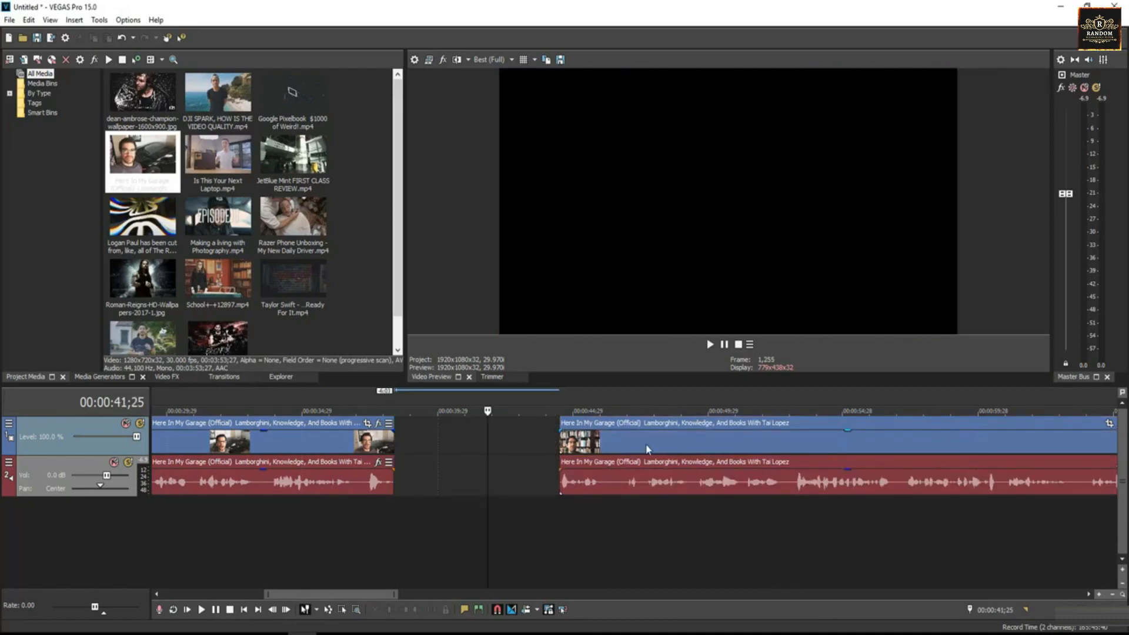
drag(647, 448, 503, 439)
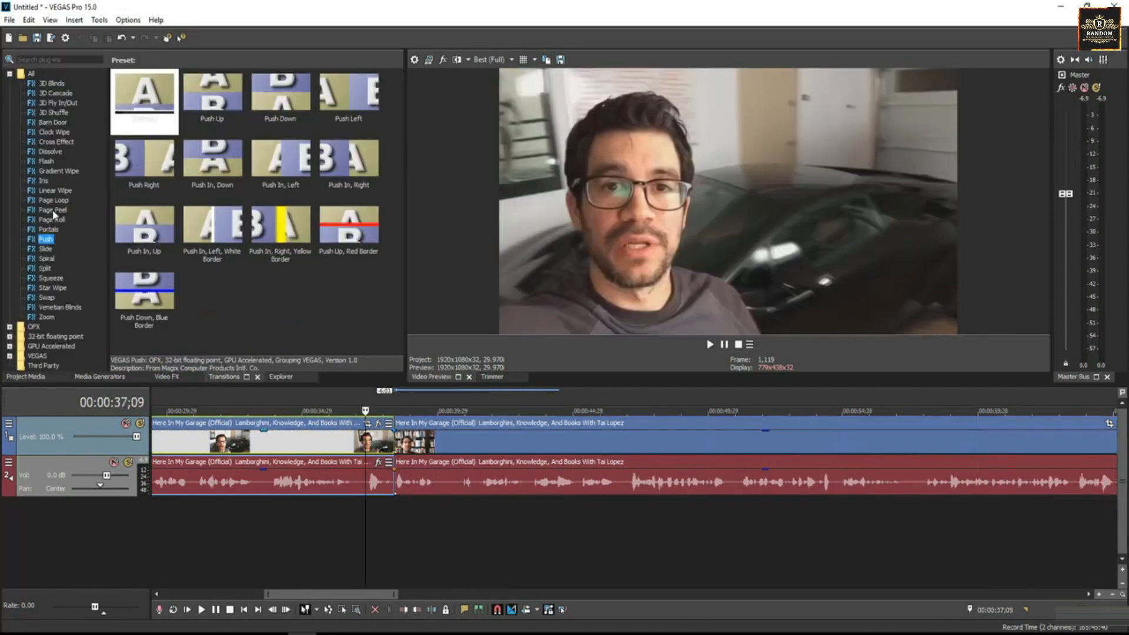
Apply the 'Left, Tight Fold, Translucent, Yellow' Page Peel between the Garage pieces and preview it
drag(212, 161, 312, 235)
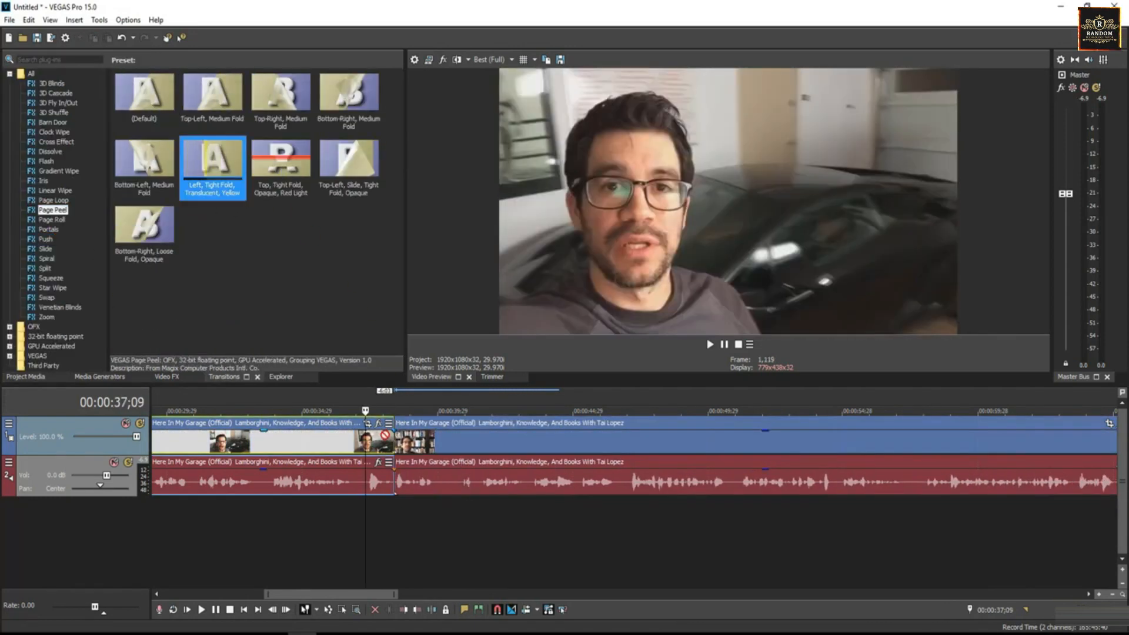
drag(385, 435, 403, 455)
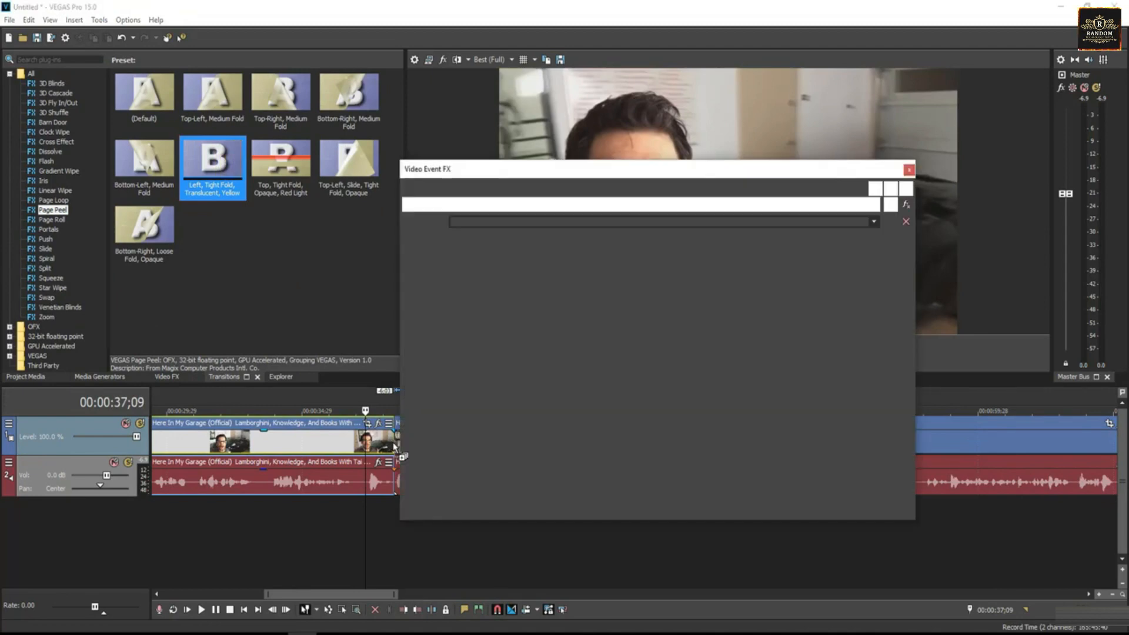
click(910, 170)
key(space)
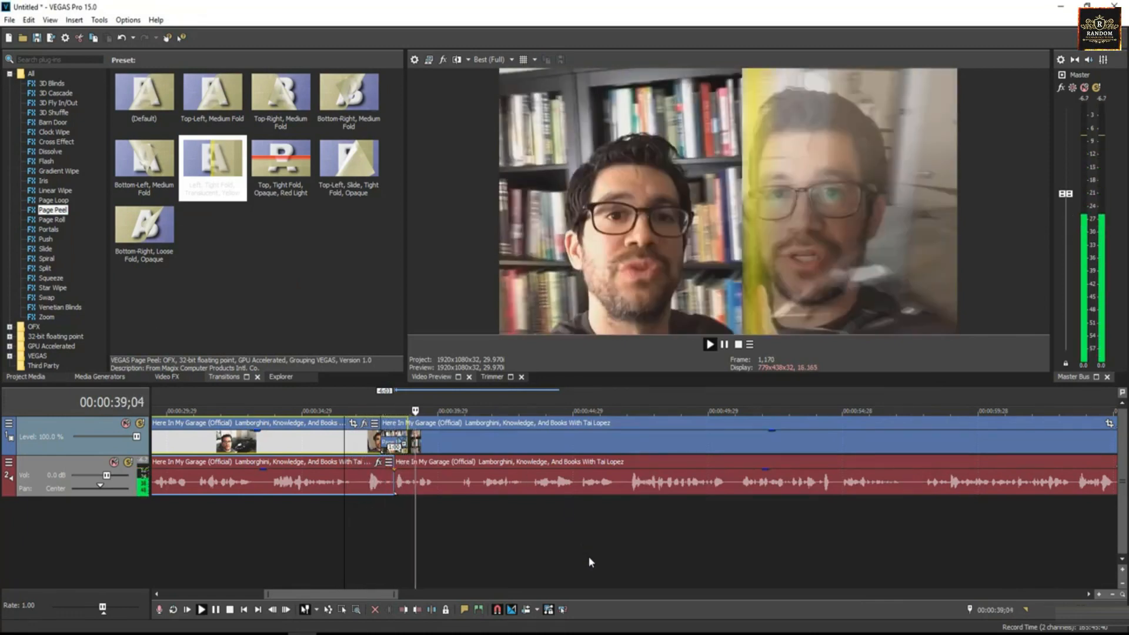
click(361, 448)
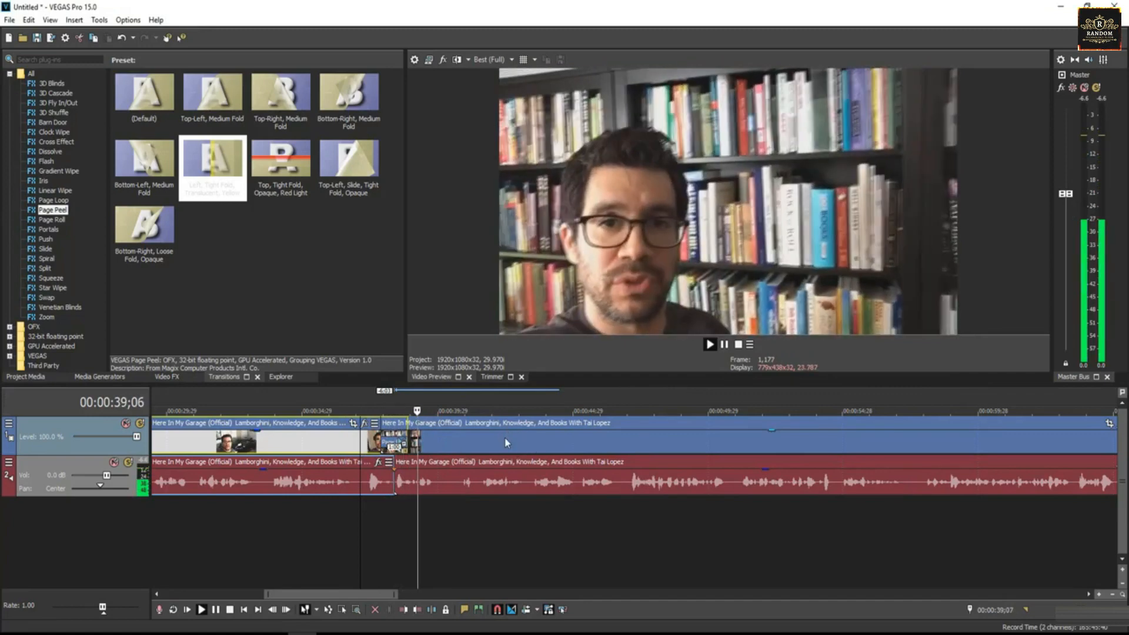
click(503, 437)
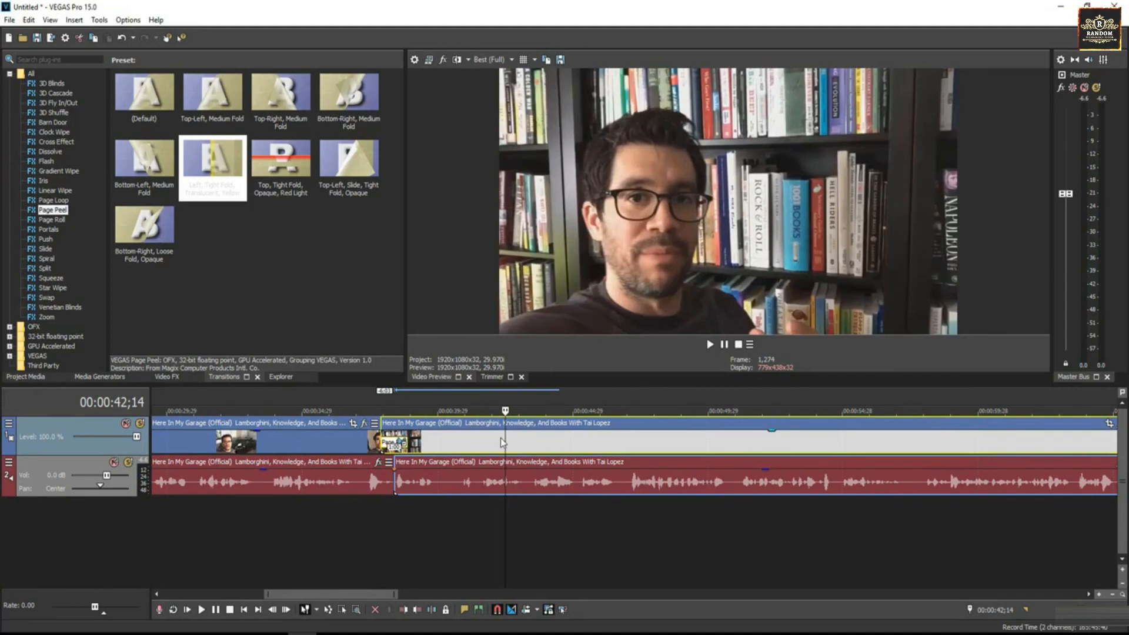
Browse the 3D Blinds, Cross Effect, Page Loop, Push and Squeeze transition presets
click(52, 83)
click(53, 142)
click(53, 200)
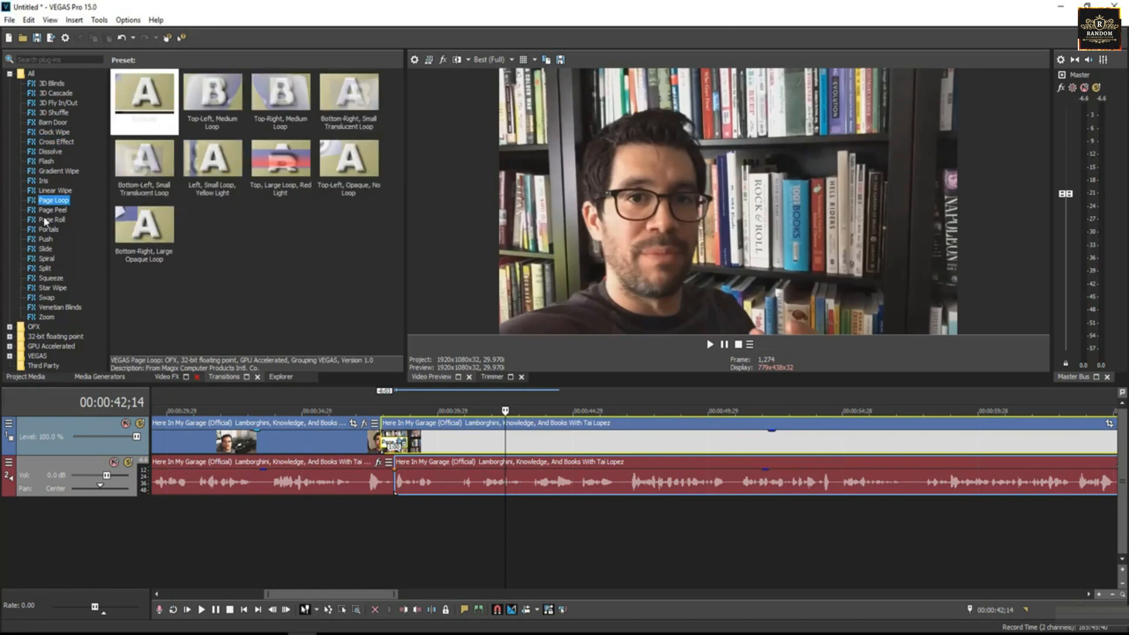
click(46, 239)
click(46, 278)
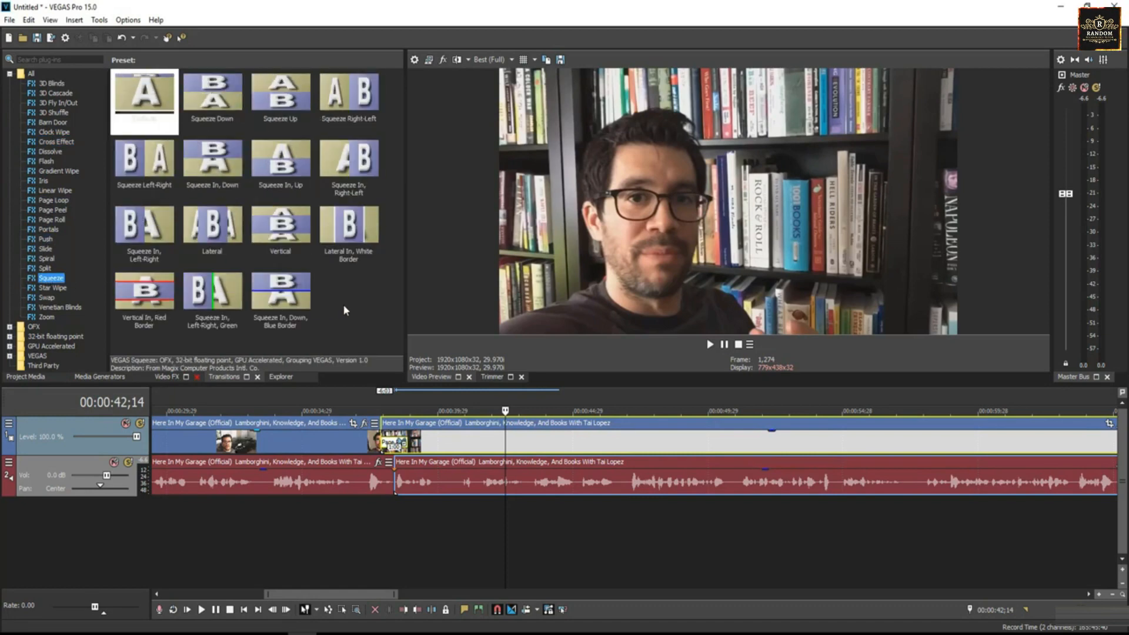